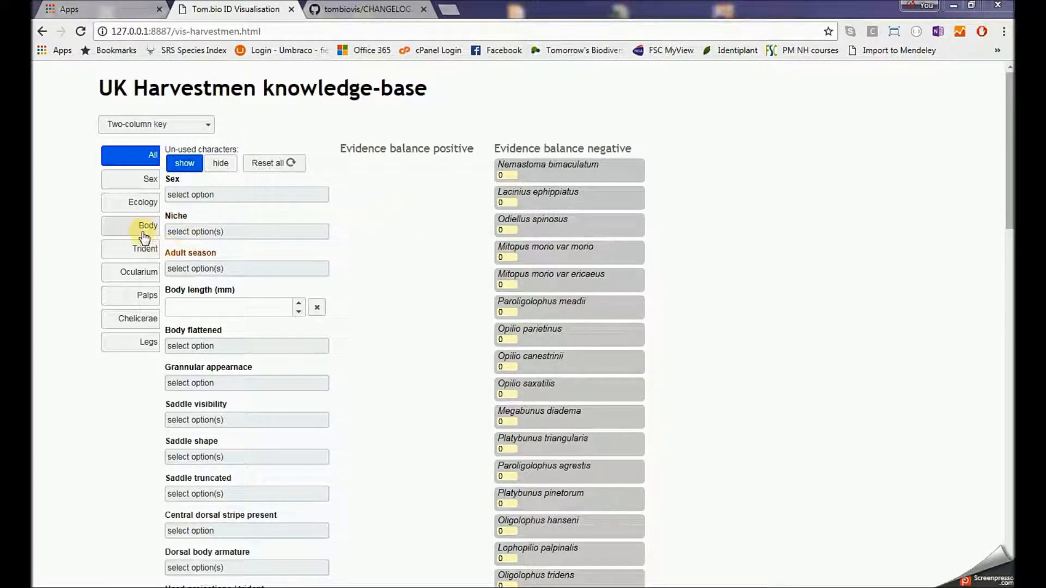
Among the leg characters, set the relative leg length to very long
{"action": "left_click", "coordinate": [146, 342]}
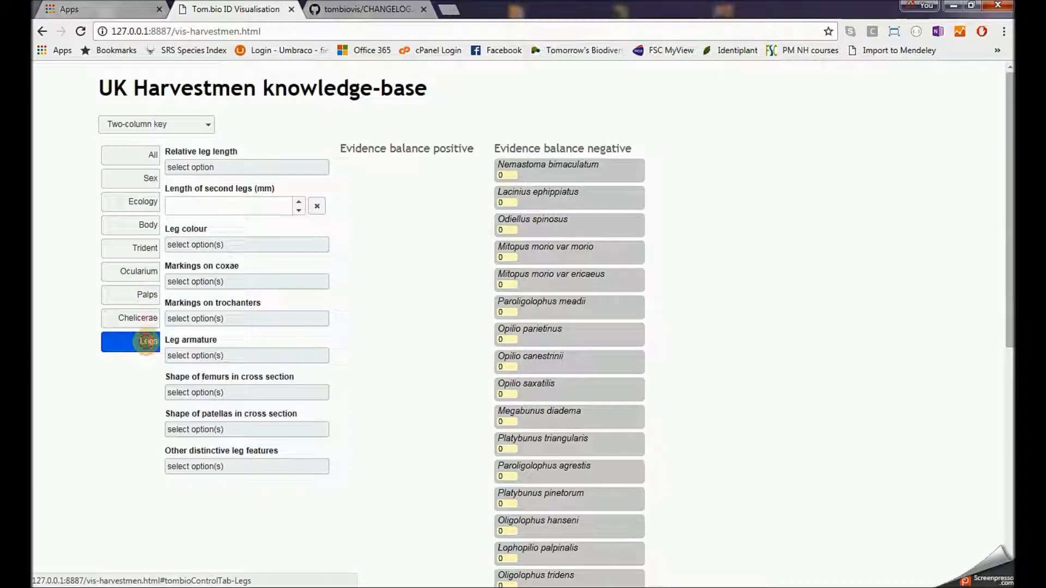
{"action": "left_click", "coordinate": [217, 169]}
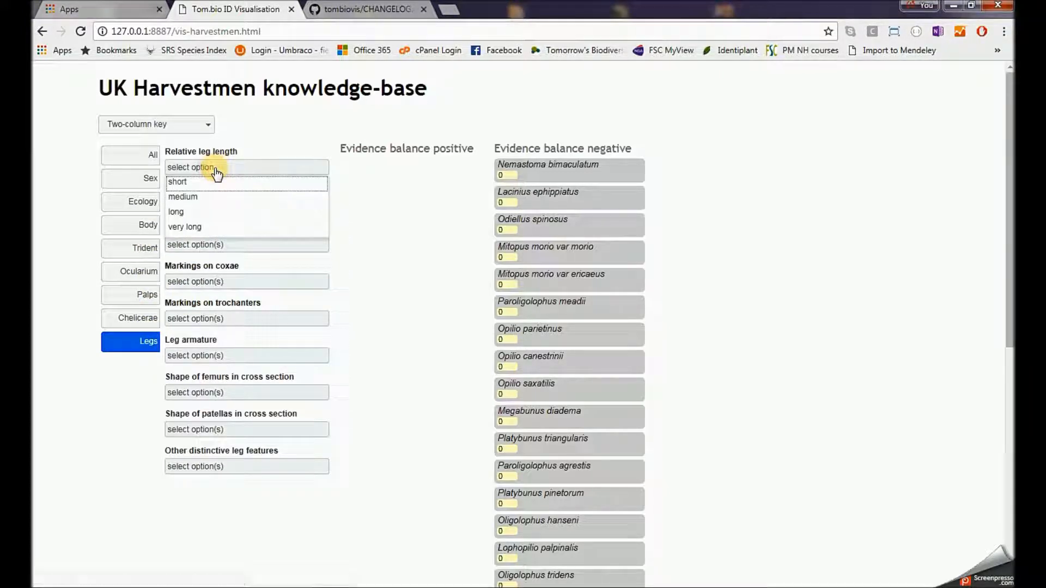
{"action": "left_click", "coordinate": [204, 230]}
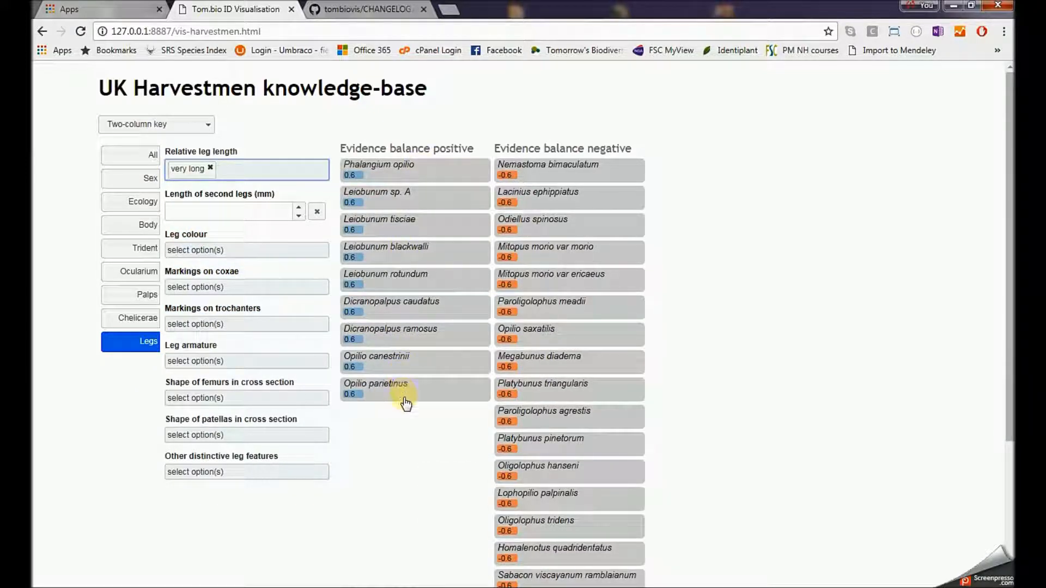
Open the Leiobunum rotundum record and look through its knowledge-base entries and several of its photos
{"action": "left_click", "coordinate": [398, 278]}
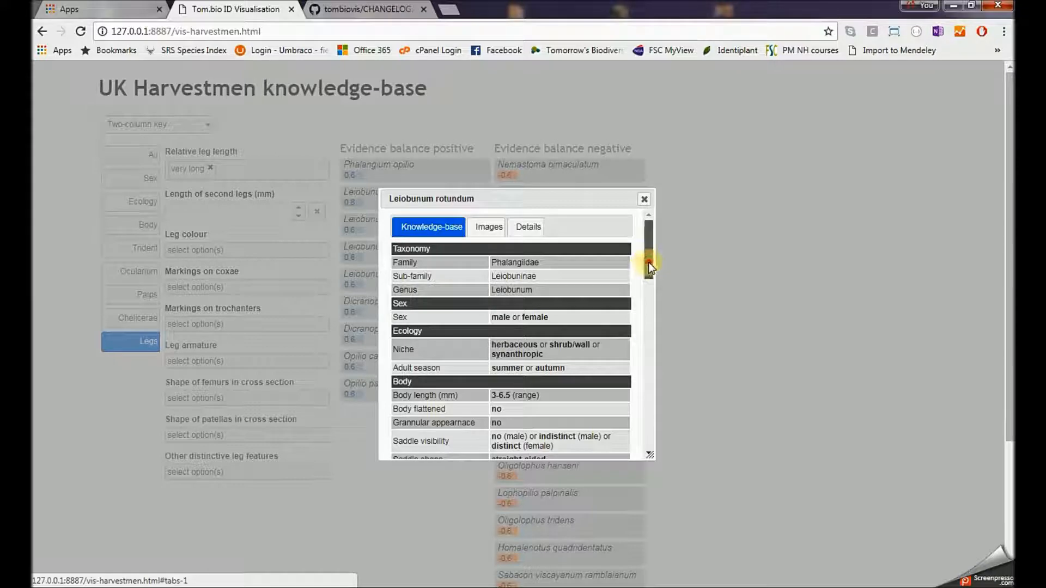
{"action": "left_click_drag", "start_coordinate": [648, 263], "coordinate": [648, 237]}
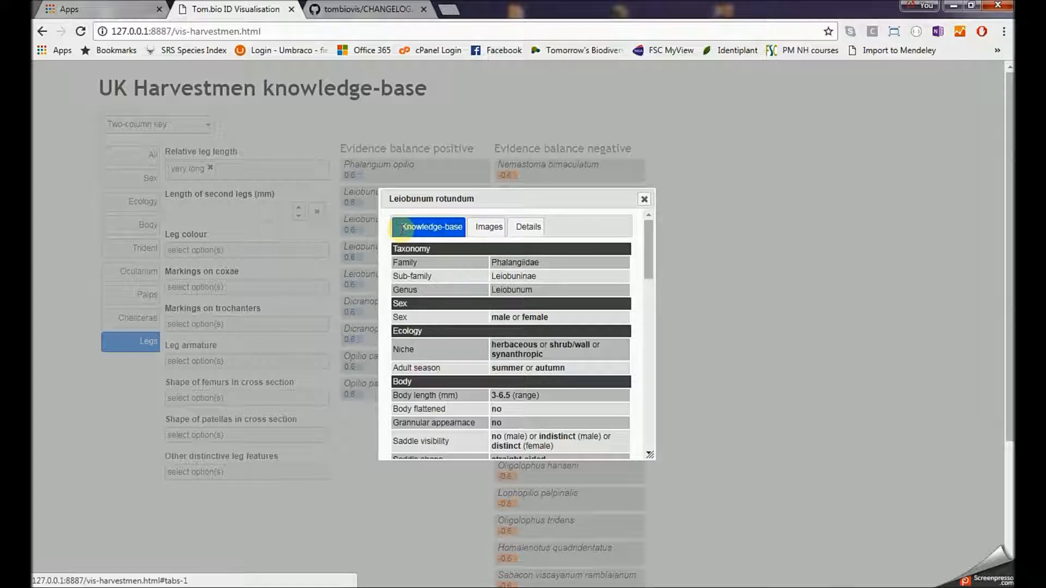
{"action": "left_click", "coordinate": [489, 231]}
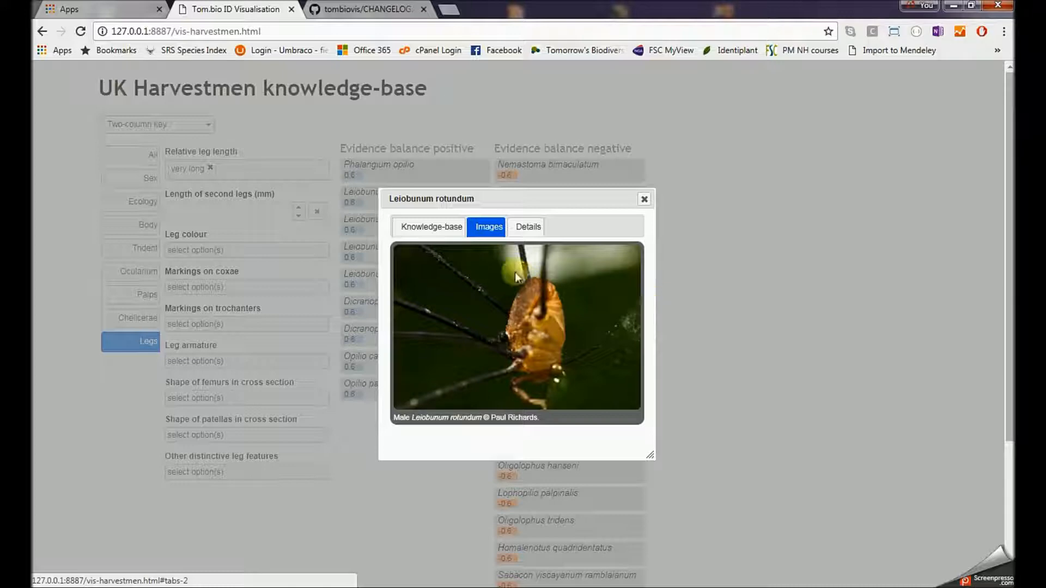
{"action": "left_click", "coordinate": [472, 255]}
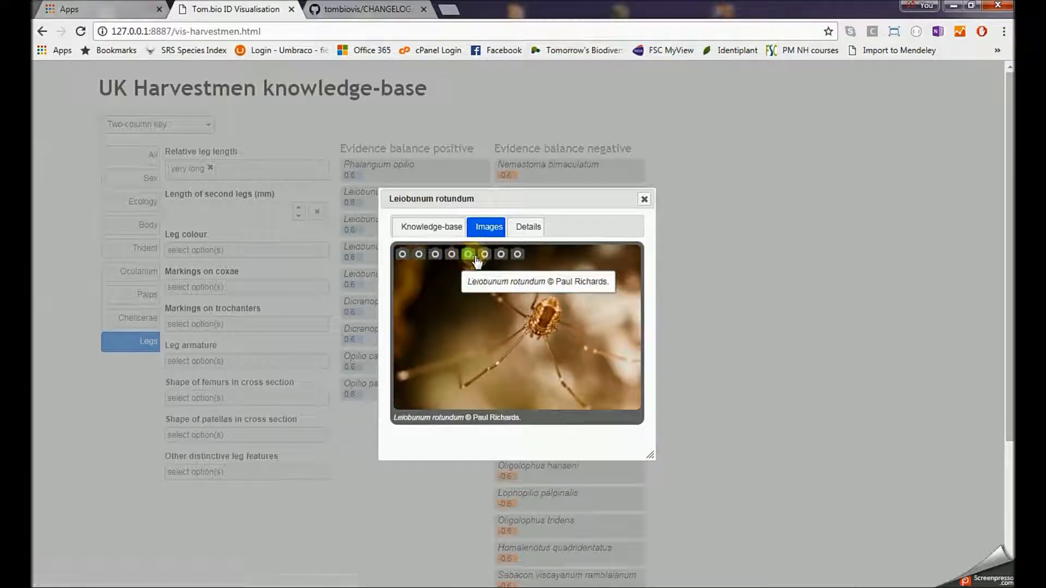
{"action": "left_click", "coordinate": [486, 256]}
{"action": "left_click", "coordinate": [503, 256]}
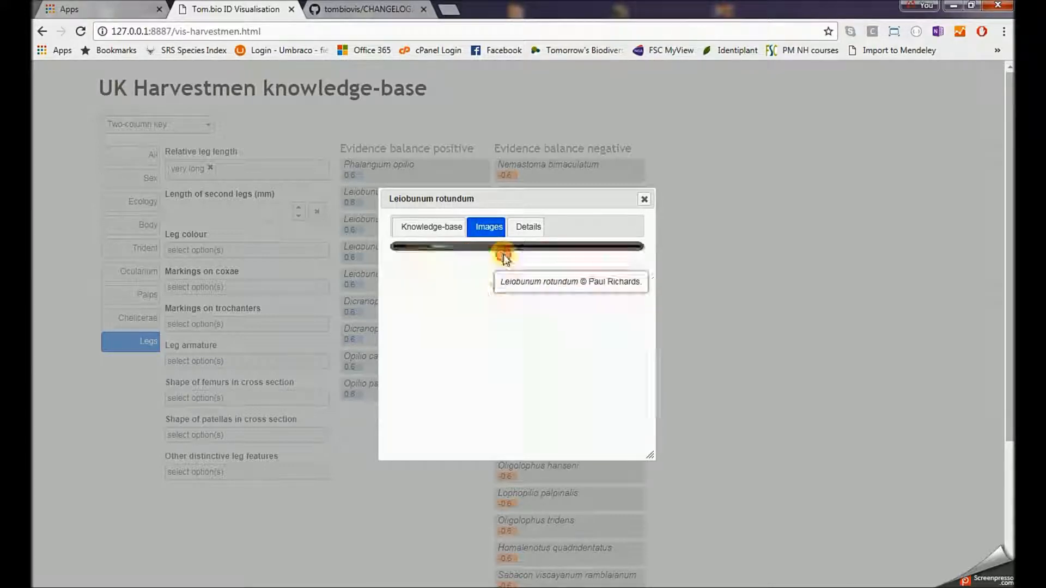
Read the field characteristics of Leiobunum rotundum, revisit its images and knowledge-base entries, and close the record
{"action": "left_click", "coordinate": [523, 232]}
{"action": "mouse_move", "coordinate": [648, 239]}
{"action": "left_mouse_down"}
{"action": "mouse_move", "coordinate": [653, 413]}
{"action": "mouse_move", "coordinate": [647, 221]}
{"action": "left_mouse_up"}
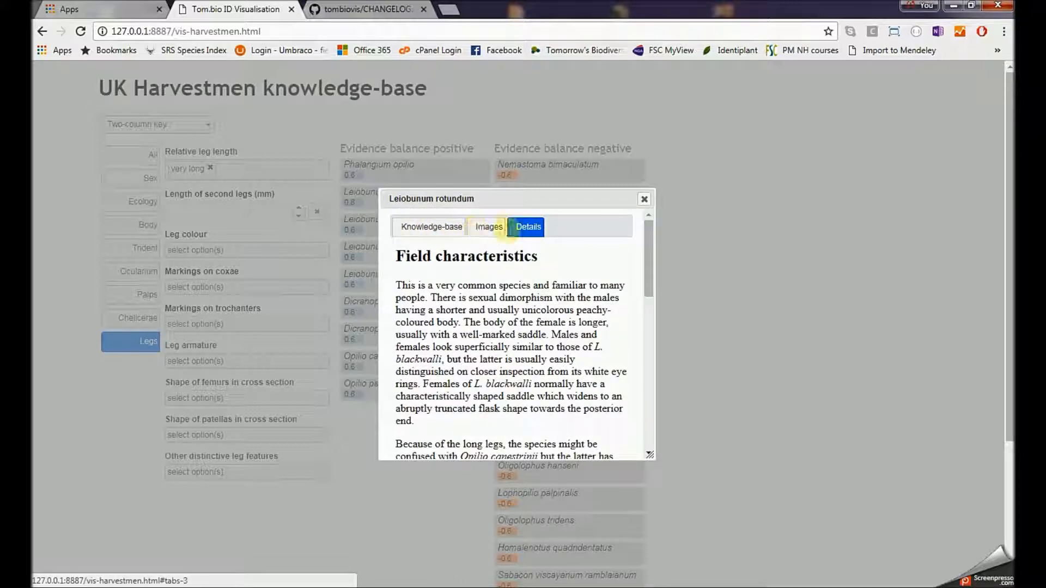
{"action": "left_click", "coordinate": [486, 234]}
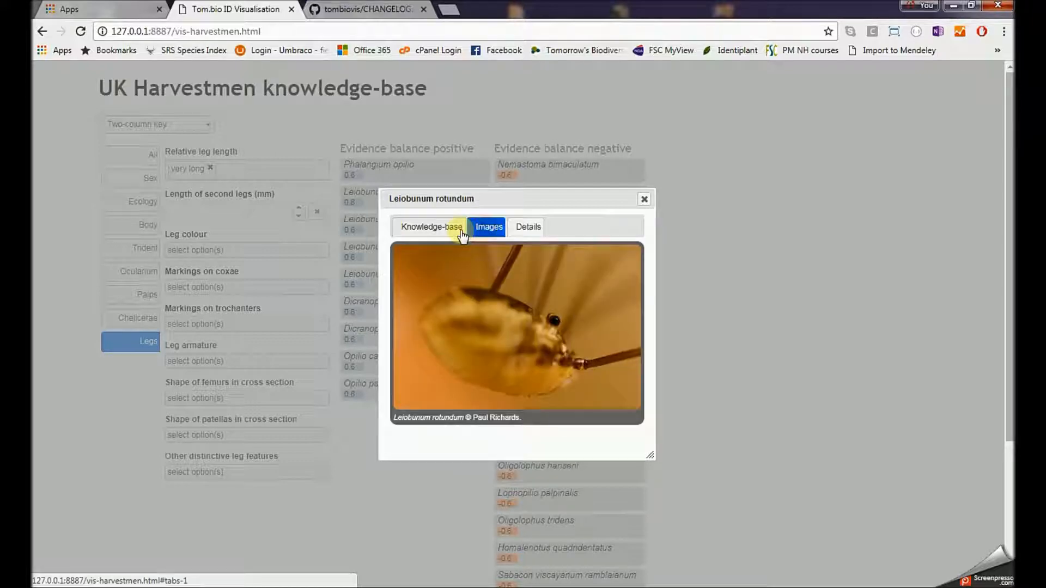
{"action": "left_click", "coordinate": [439, 229]}
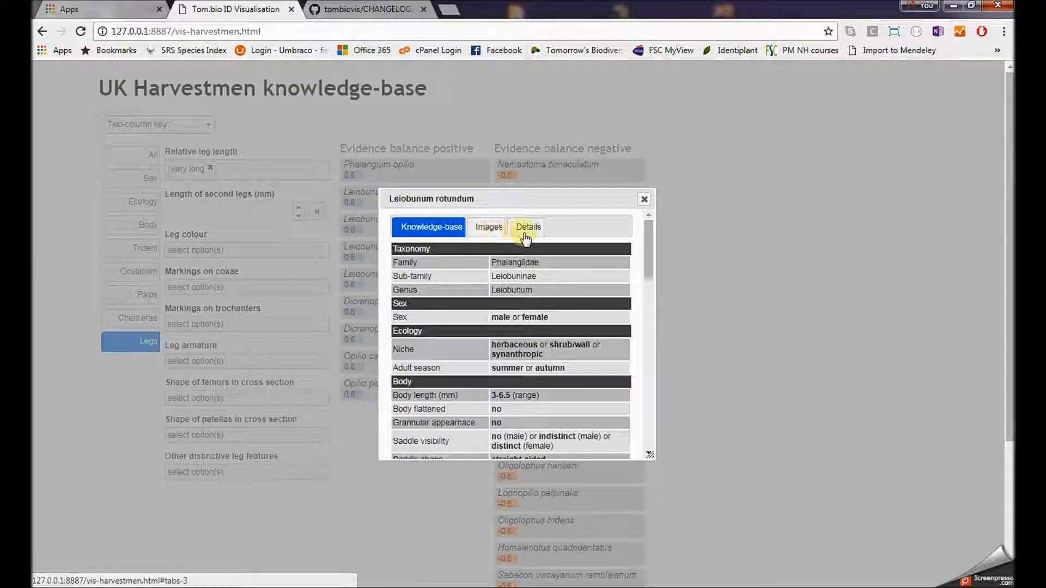
{"action": "left_click", "coordinate": [644, 200]}
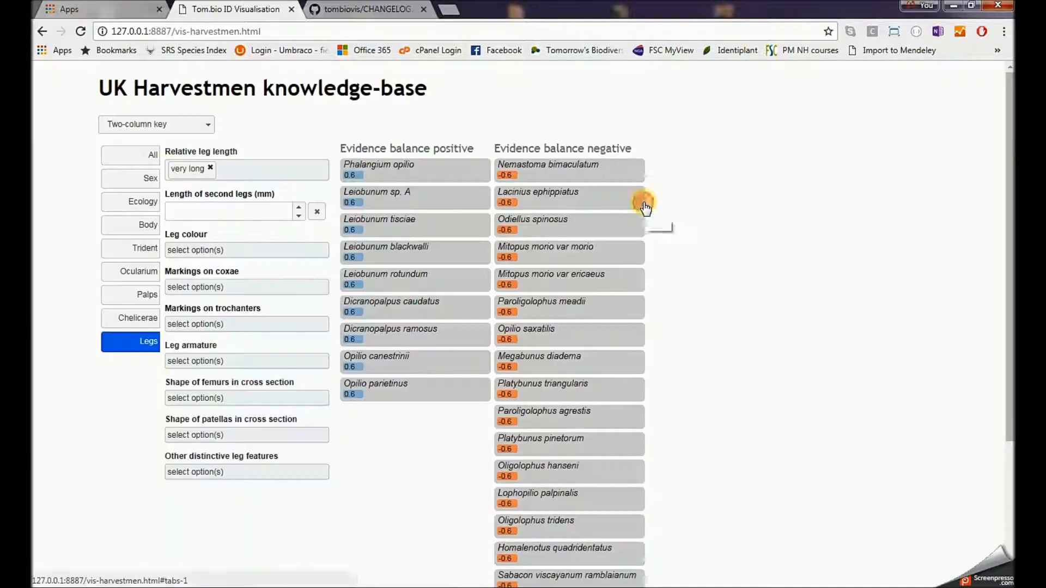
Switch the visualisation to the Single-column key
{"action": "left_click", "coordinate": [202, 128]}
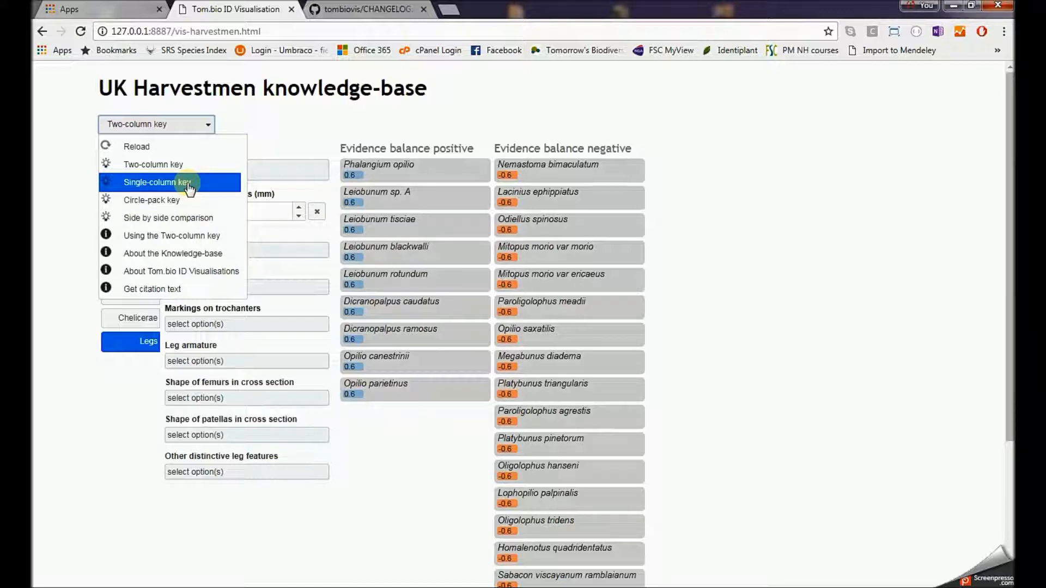
{"action": "left_click", "coordinate": [233, 122]}
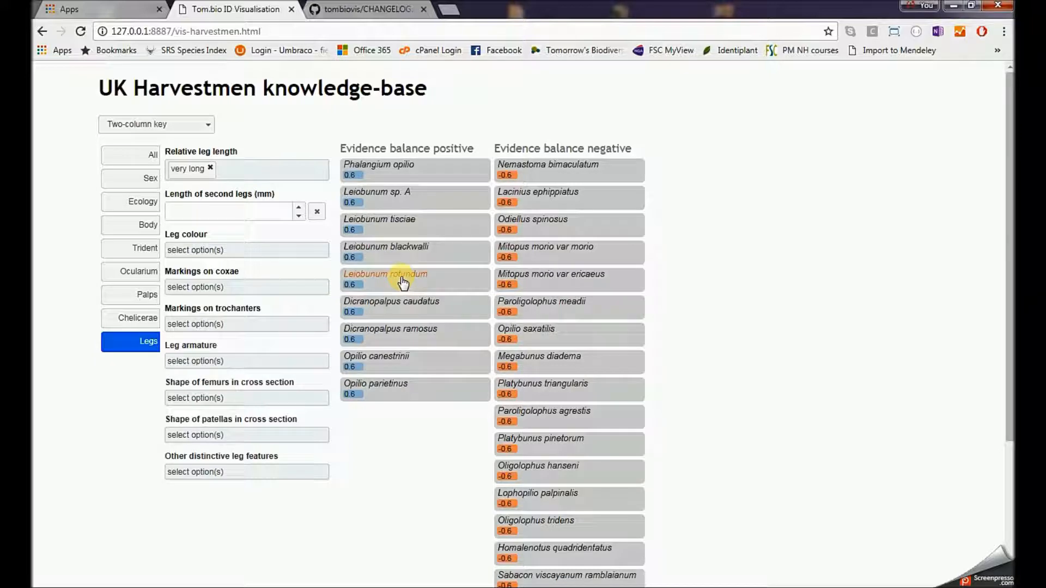
{"action": "left_click", "coordinate": [206, 128]}
{"action": "left_click", "coordinate": [163, 182]}
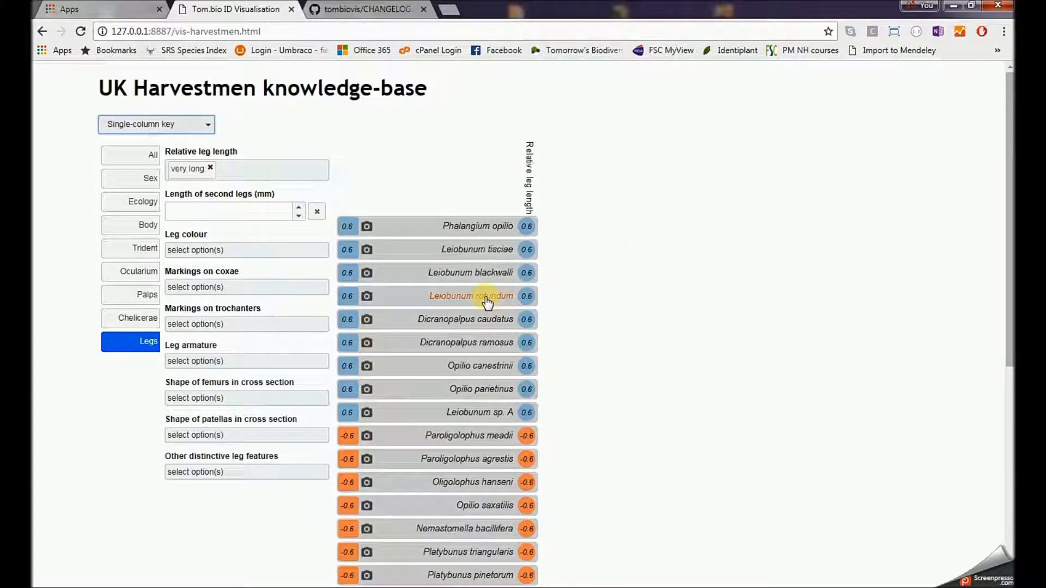
View the images and details of Leiobunum rotundum from the single-column key, and close the record
{"action": "left_click", "coordinate": [486, 302]}
{"action": "left_click", "coordinate": [489, 227]}
{"action": "left_click", "coordinate": [528, 227]}
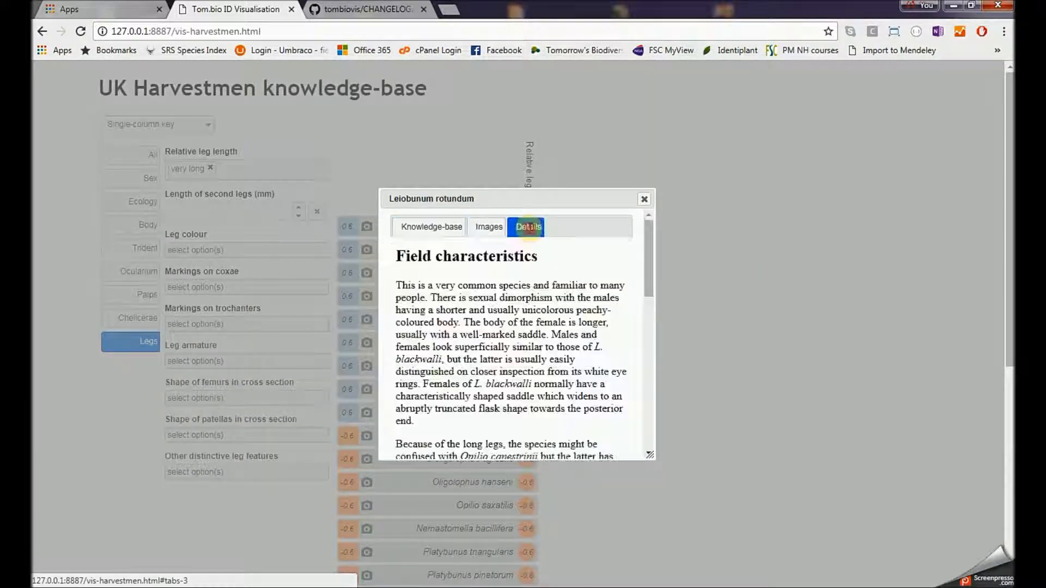
{"action": "left_click", "coordinate": [644, 199]}
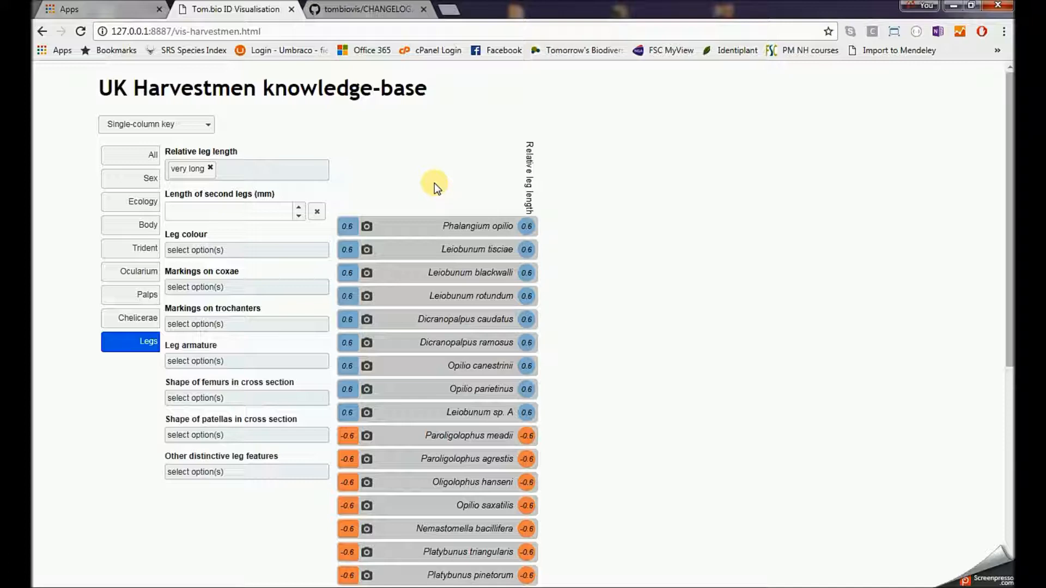
Switch the visualisation to the Circle-pack key
{"action": "left_click", "coordinate": [208, 129]}
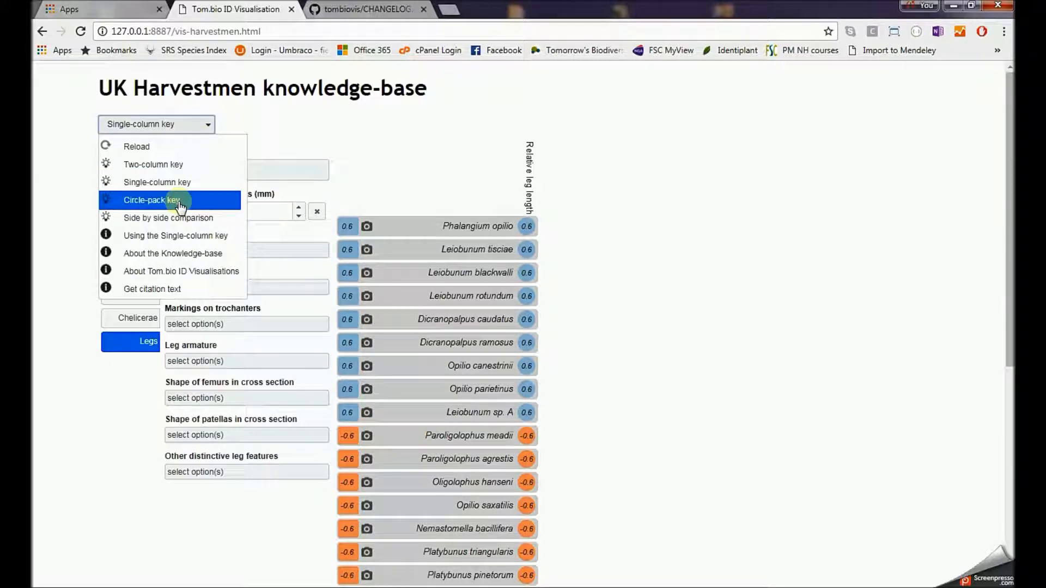
{"action": "left_click", "coordinate": [180, 202]}
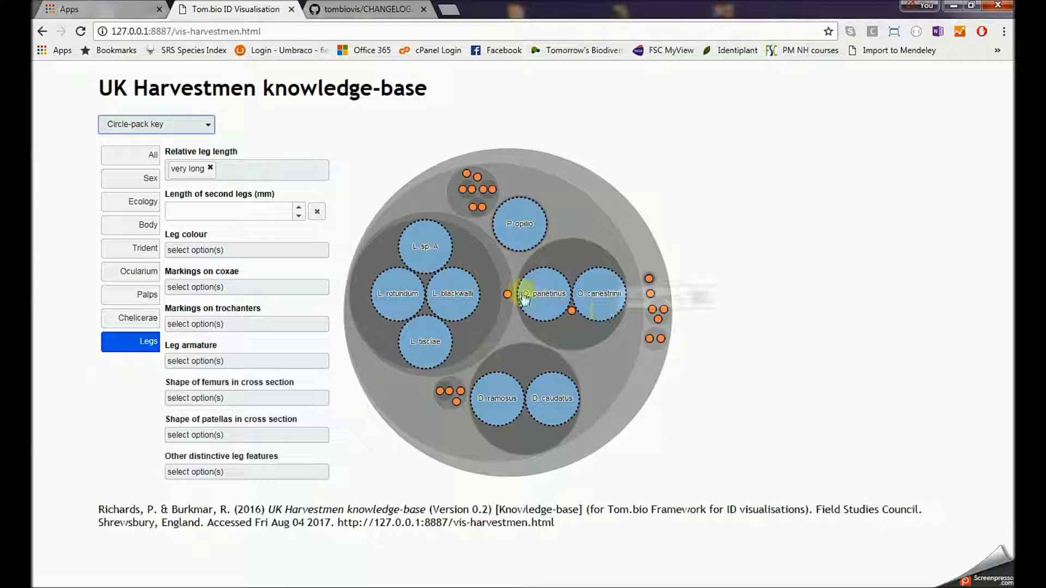
Clear the relative leg length to compare the circles without evidence, and set it to very long again
{"action": "left_click", "coordinate": [211, 168]}
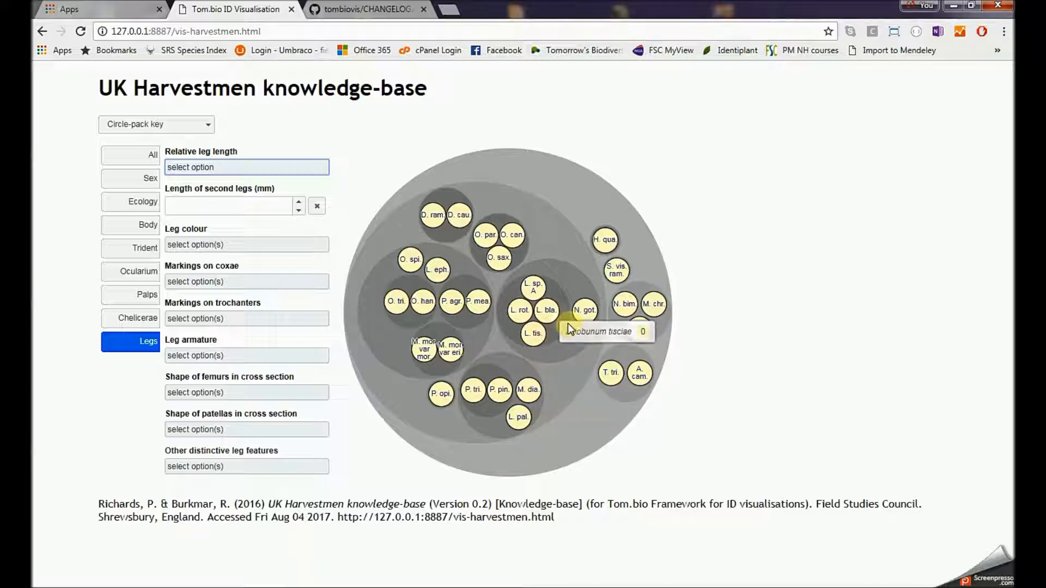
{"action": "left_click", "coordinate": [275, 172]}
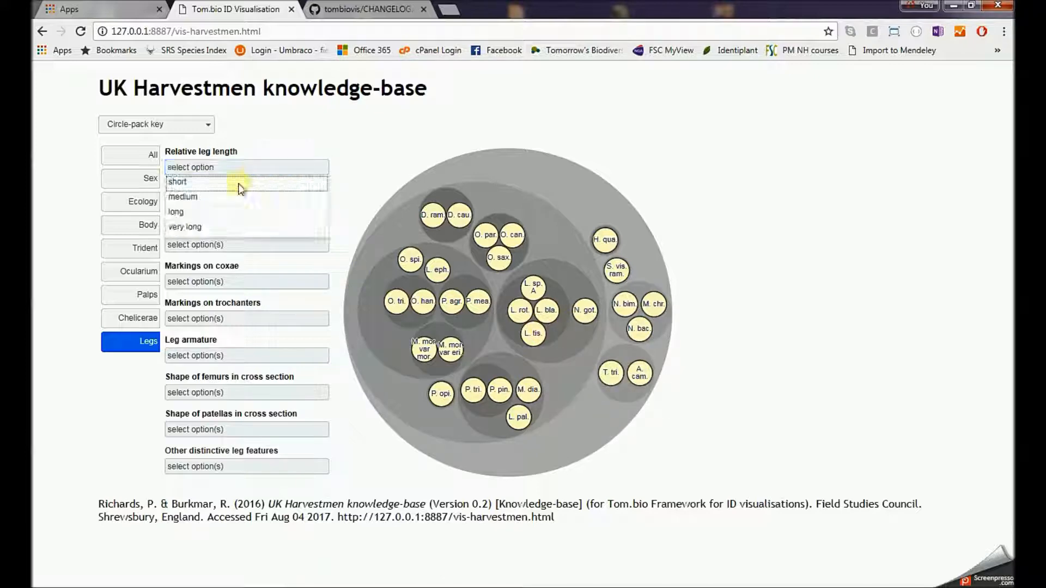
{"action": "left_click", "coordinate": [209, 228]}
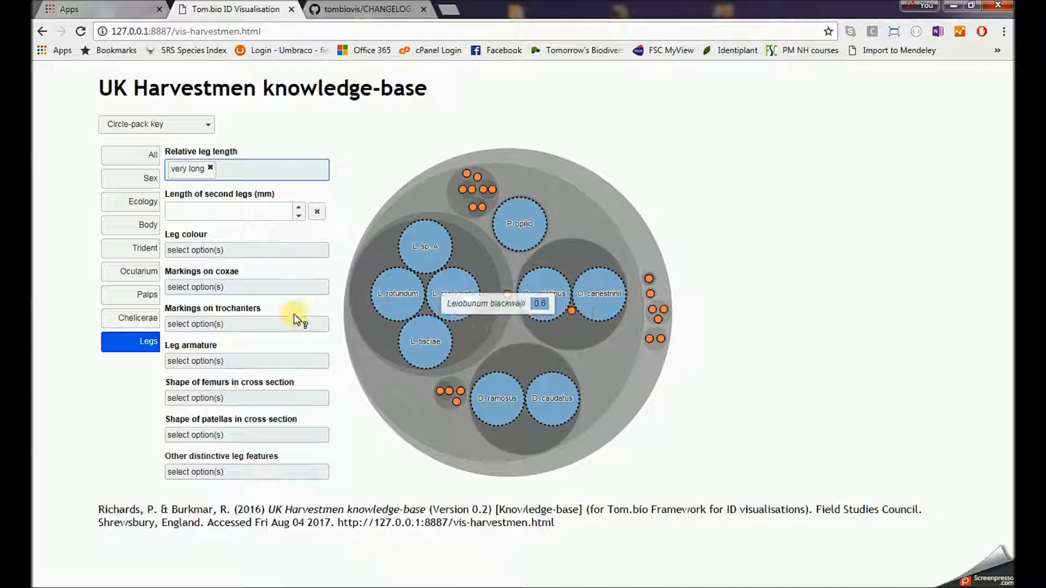
Set the markings on trochanters to dark with light patches
{"action": "left_click", "coordinate": [253, 325]}
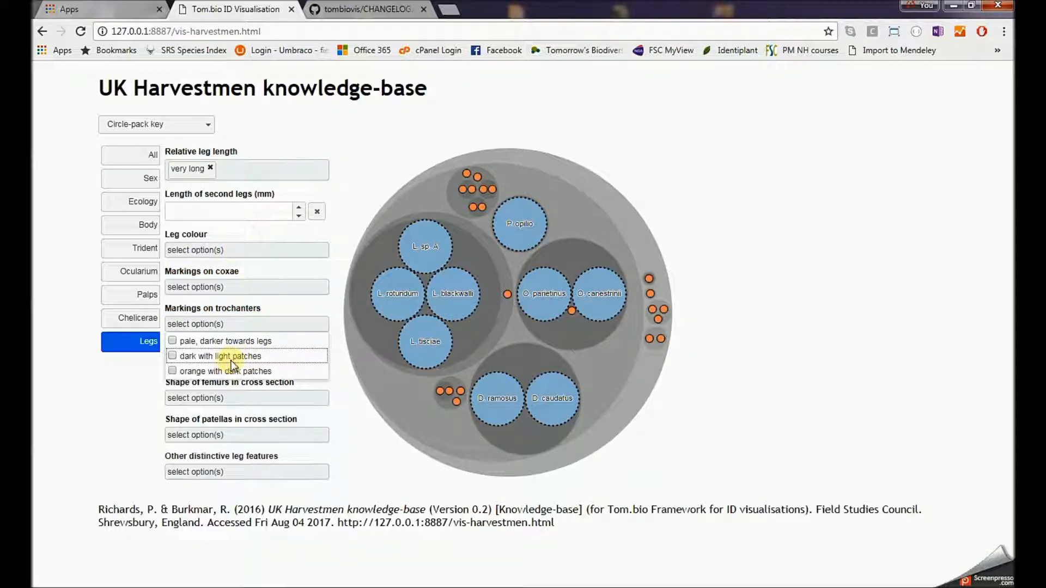
{"action": "left_click", "coordinate": [218, 356]}
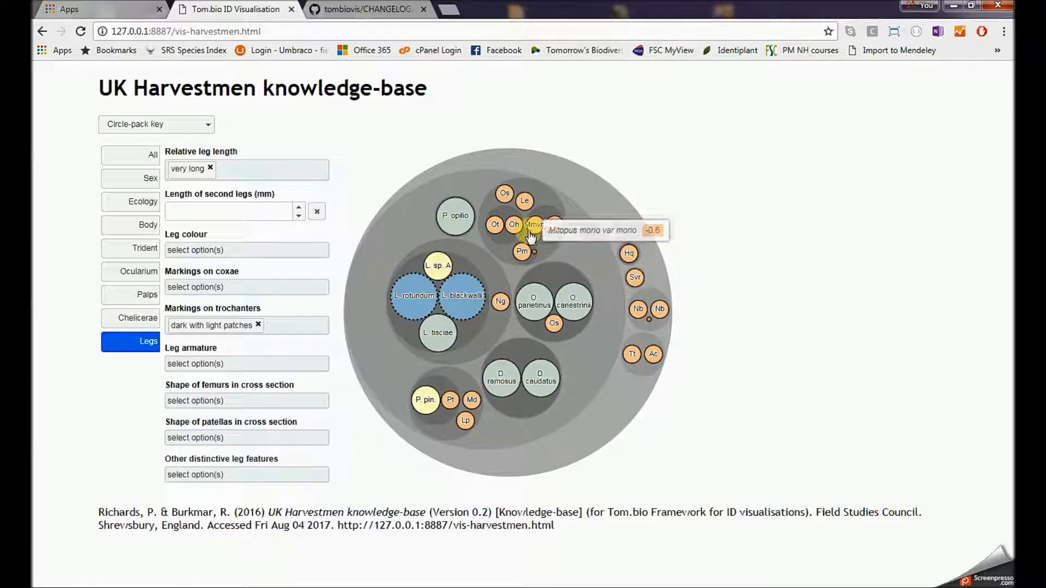
Explore the circle-pack hierarchy by focusing on the Oligolophinae, Opilio and Dicranopalpus groups and returning to the wider family view
{"action": "scroll", "coordinate": [530, 235], "scroll_direction": "up", "scroll_amount": 3}
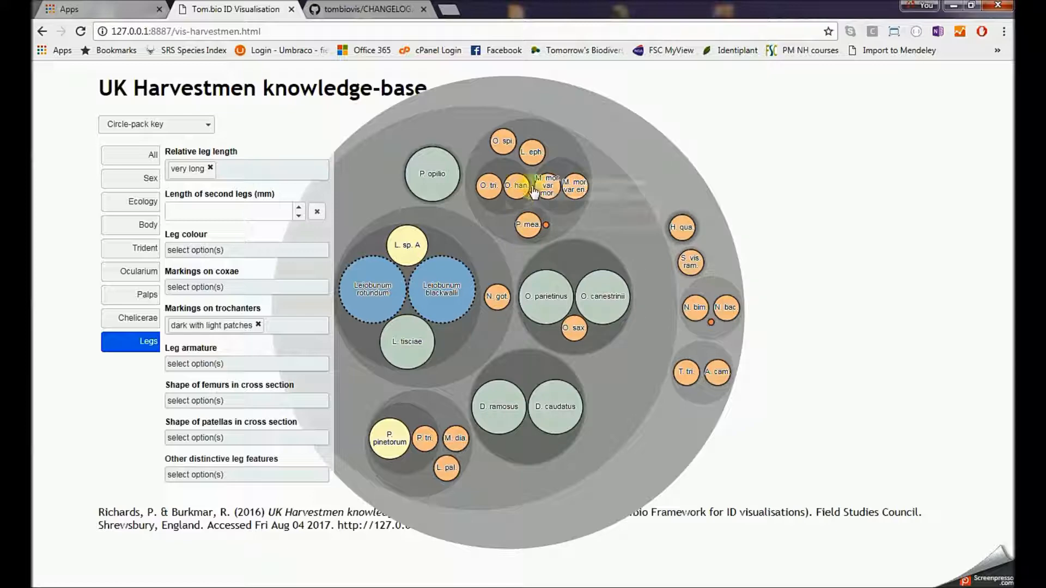
{"action": "scroll", "coordinate": [541, 164], "scroll_direction": "up", "scroll_amount": 1}
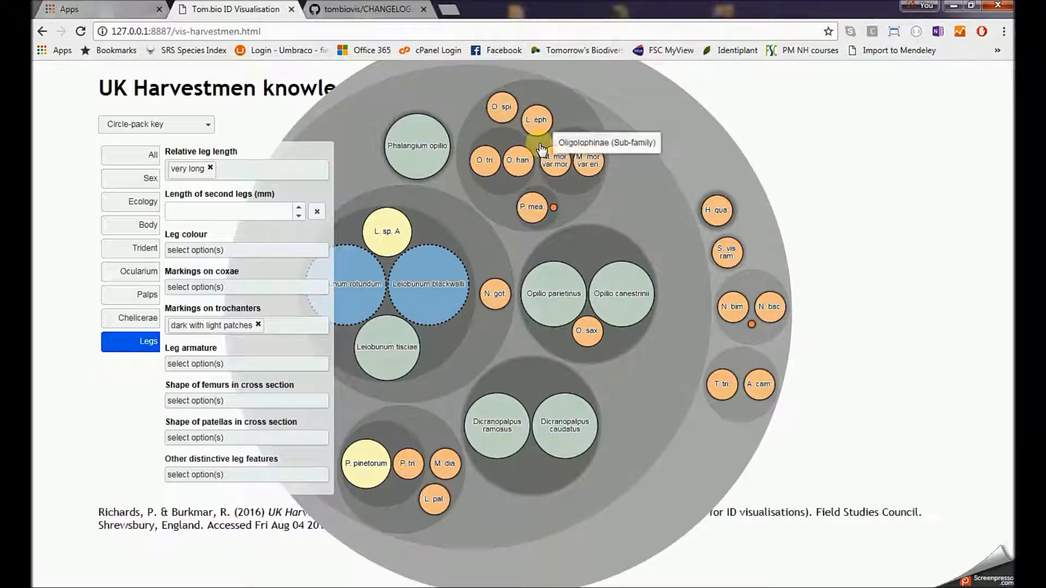
{"action": "scroll", "coordinate": [542, 148], "scroll_direction": "up", "scroll_amount": 1}
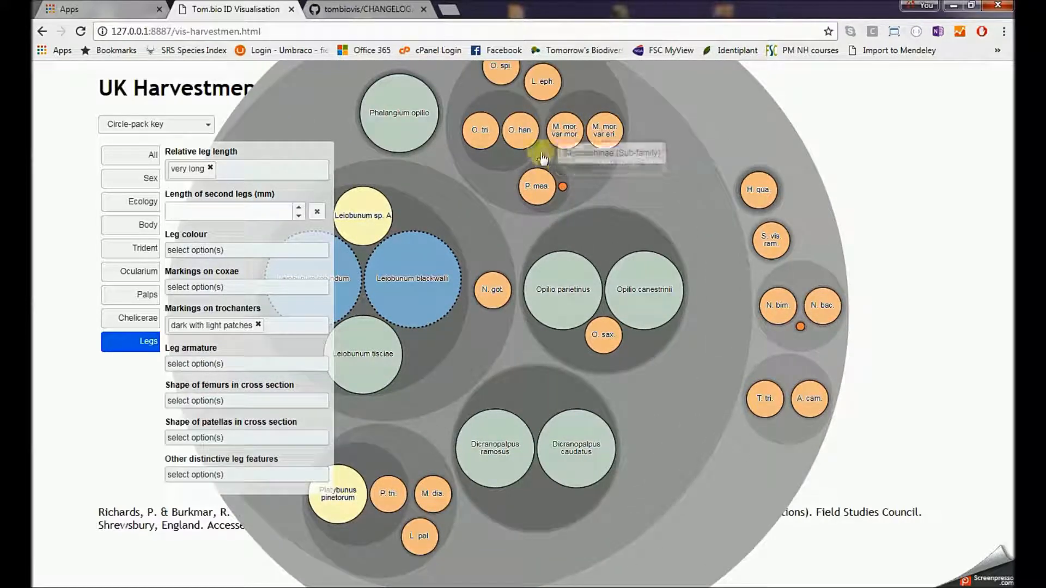
{"action": "left_click_drag", "start_coordinate": [541, 149], "coordinate": [536, 305]}
{"action": "left_click", "coordinate": [536, 307]}
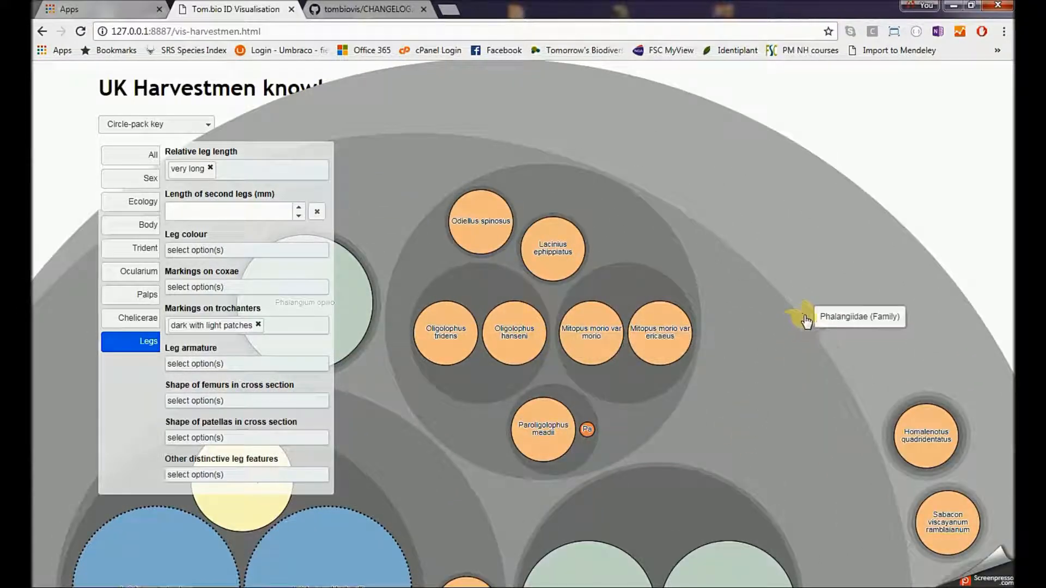
{"action": "left_click", "coordinate": [764, 348]}
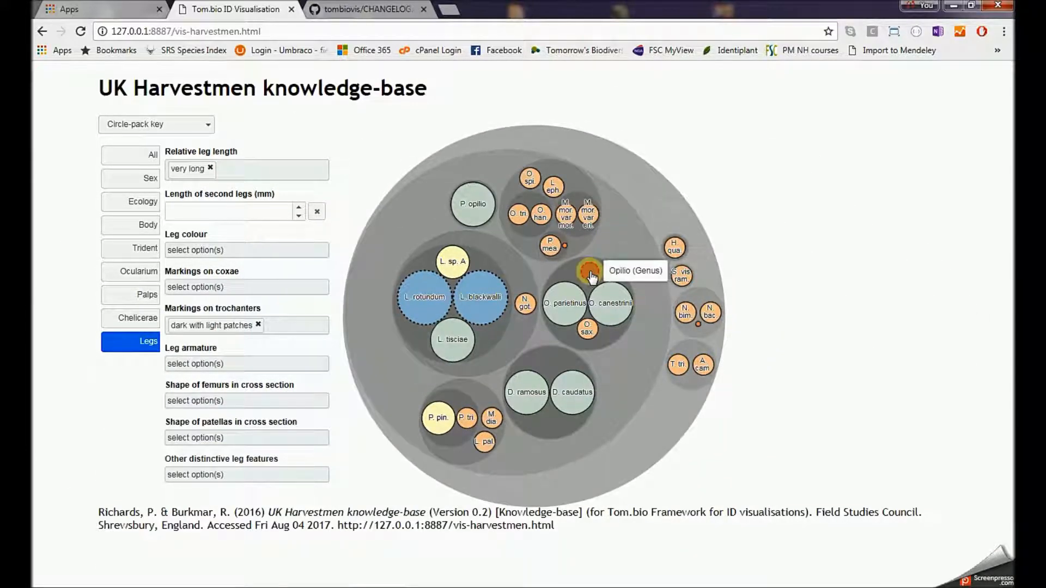
{"action": "left_click", "coordinate": [594, 288]}
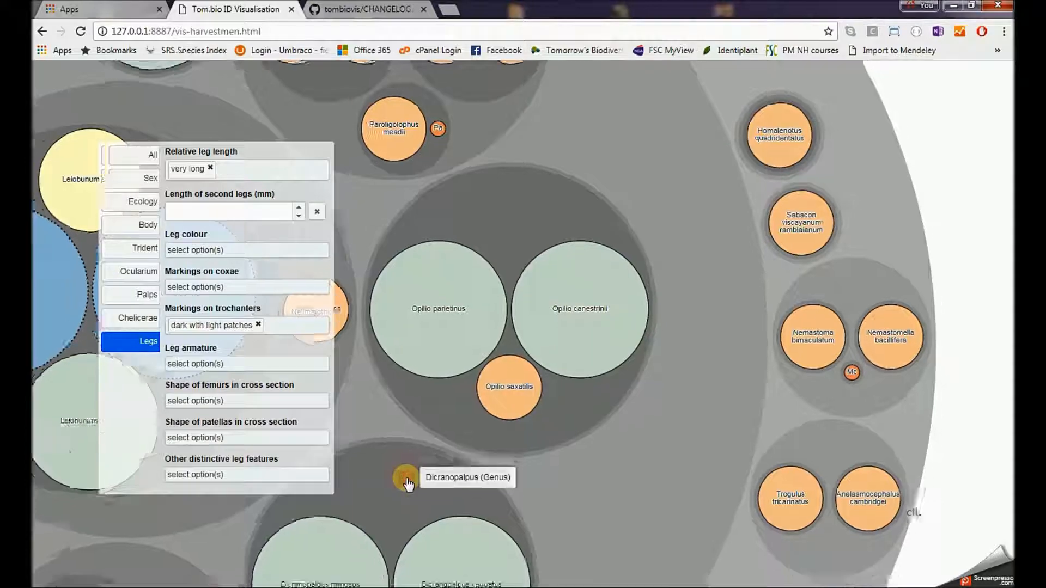
{"action": "left_click", "coordinate": [406, 479]}
{"action": "left_click", "coordinate": [513, 258]}
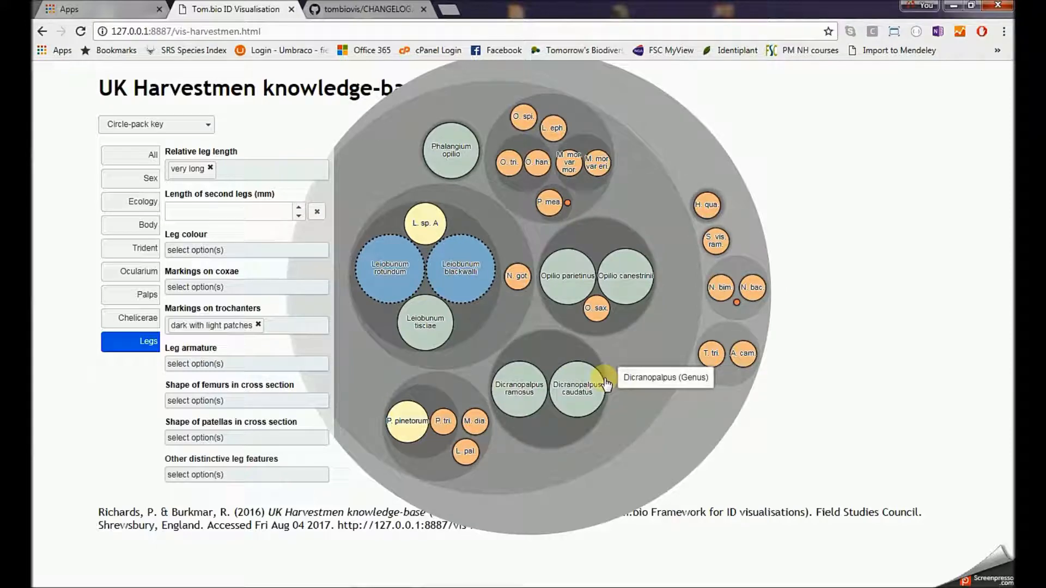
Make the circle-pack chart ignore higher taxa, and clear the dark with light patches marking on trochanters
{"action": "right_click", "coordinate": [540, 239]}
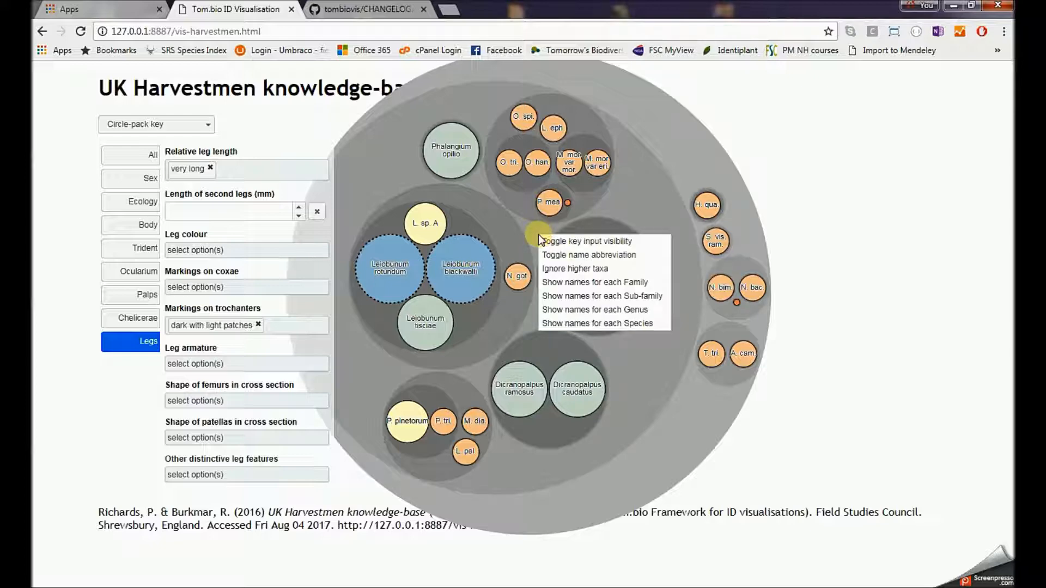
{"action": "left_click", "coordinate": [578, 270]}
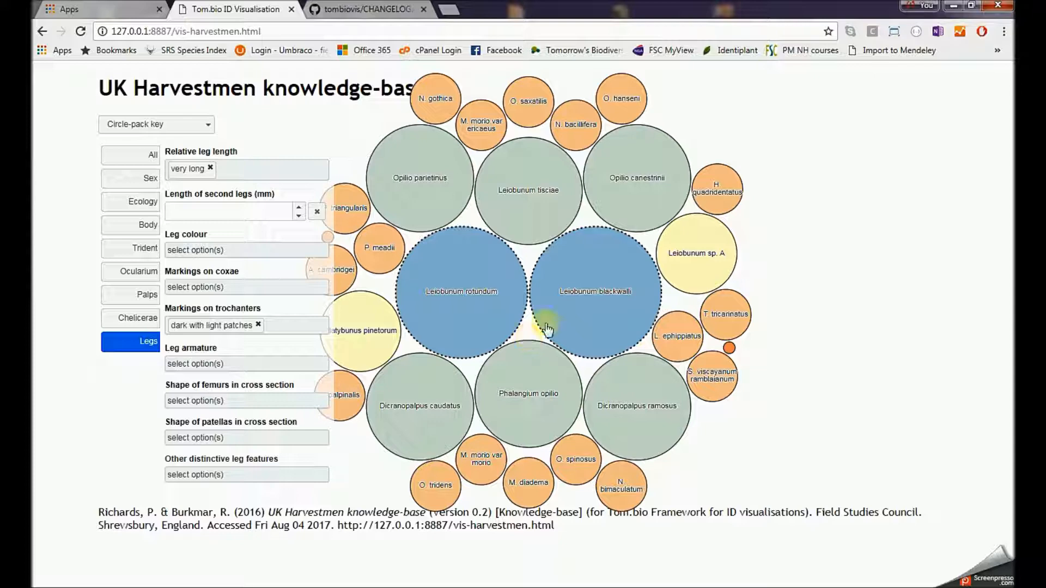
{"action": "left_click", "coordinate": [259, 325]}
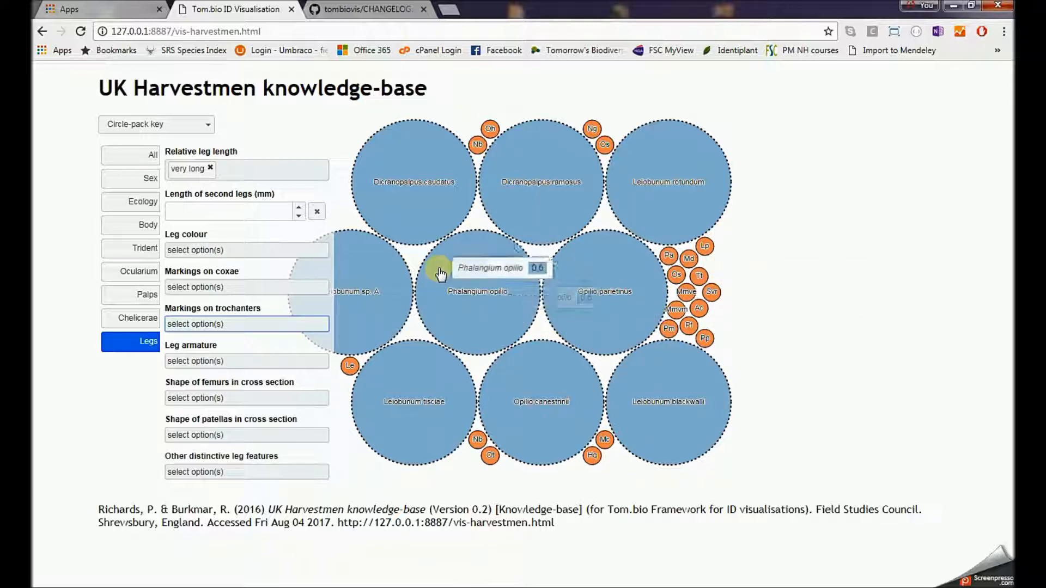
Show the higher taxa in the circle-pack chart again and label the circles with the name of each family
{"action": "right_click", "coordinate": [570, 293]}
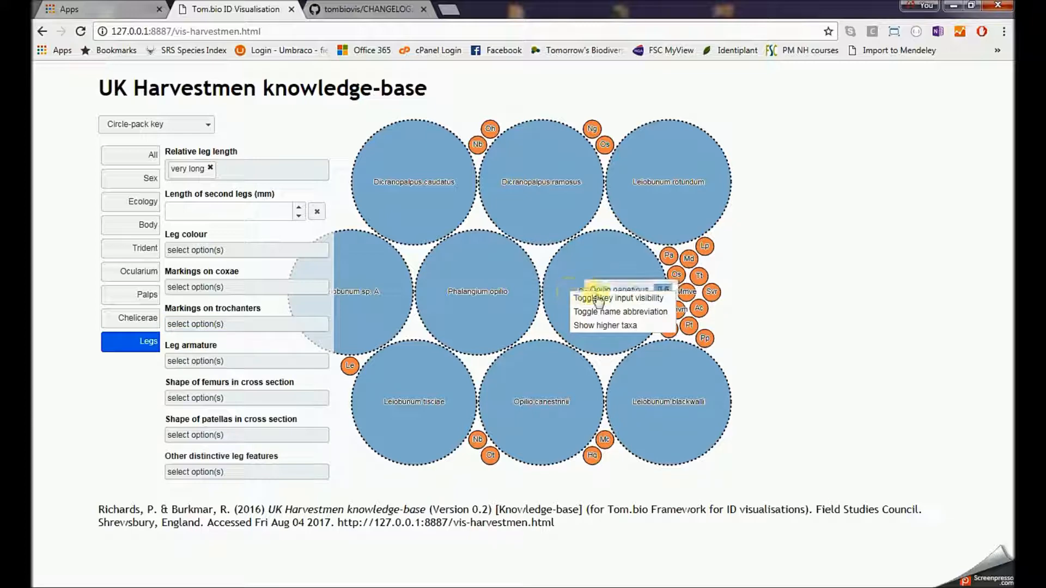
{"action": "left_click", "coordinate": [604, 326]}
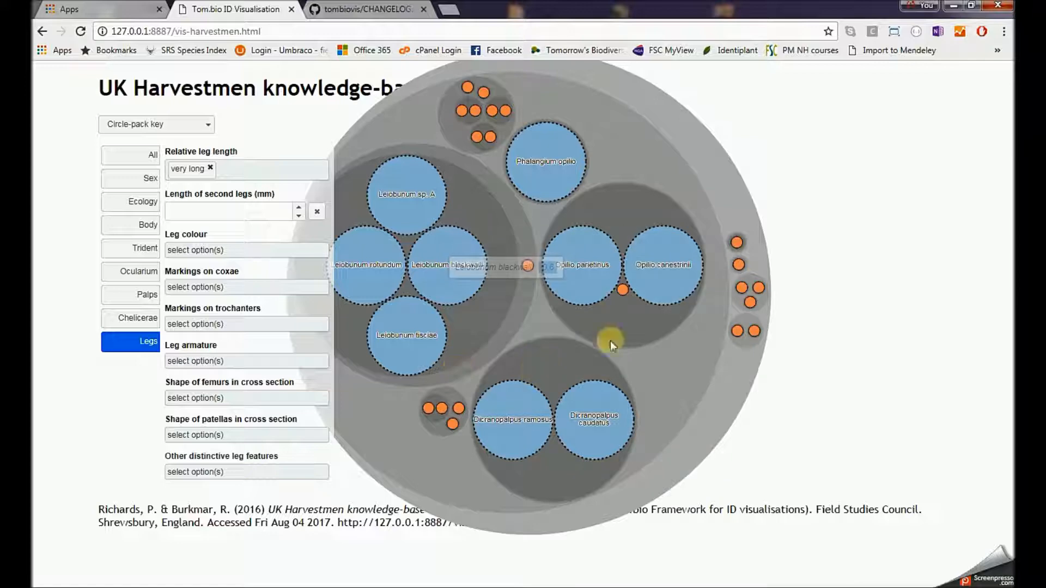
{"action": "right_click", "coordinate": [658, 347]}
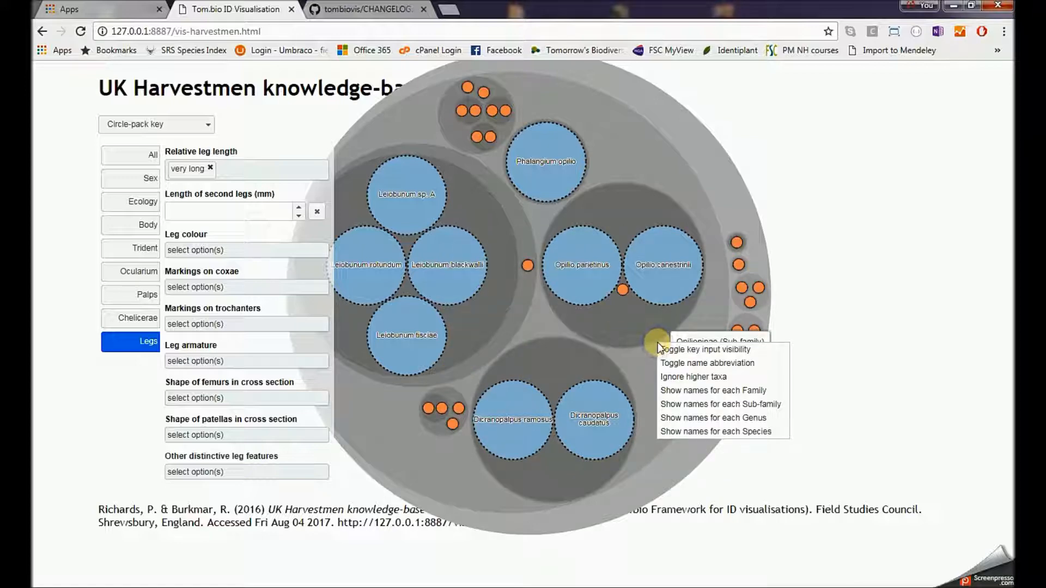
{"action": "left_click", "coordinate": [739, 391]}
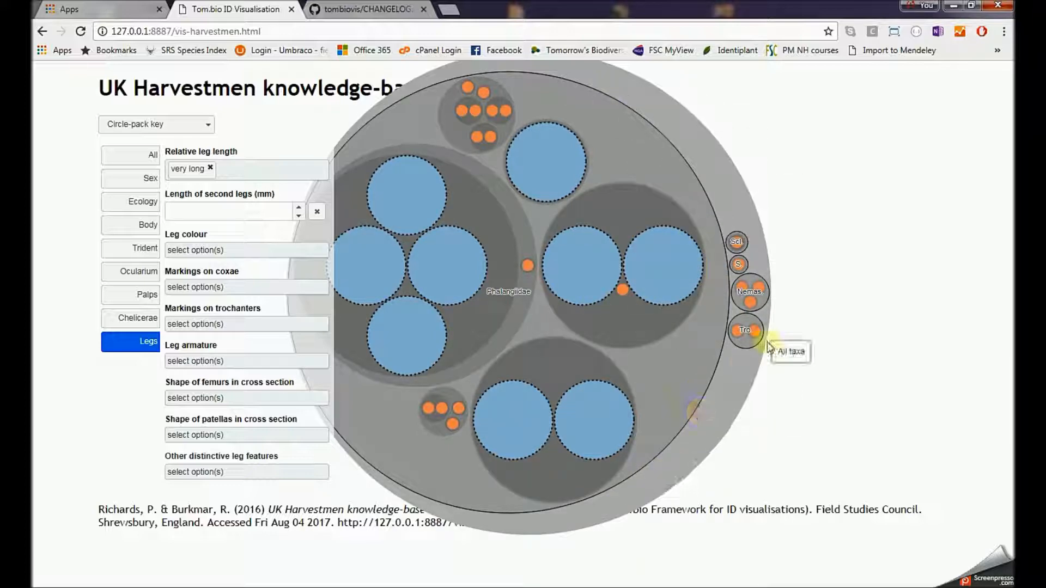
Zoom in on the small Nemastomatidae and Trogulidae family circles to read their labels, and return to the whole chart
{"action": "left_click", "coordinate": [748, 294]}
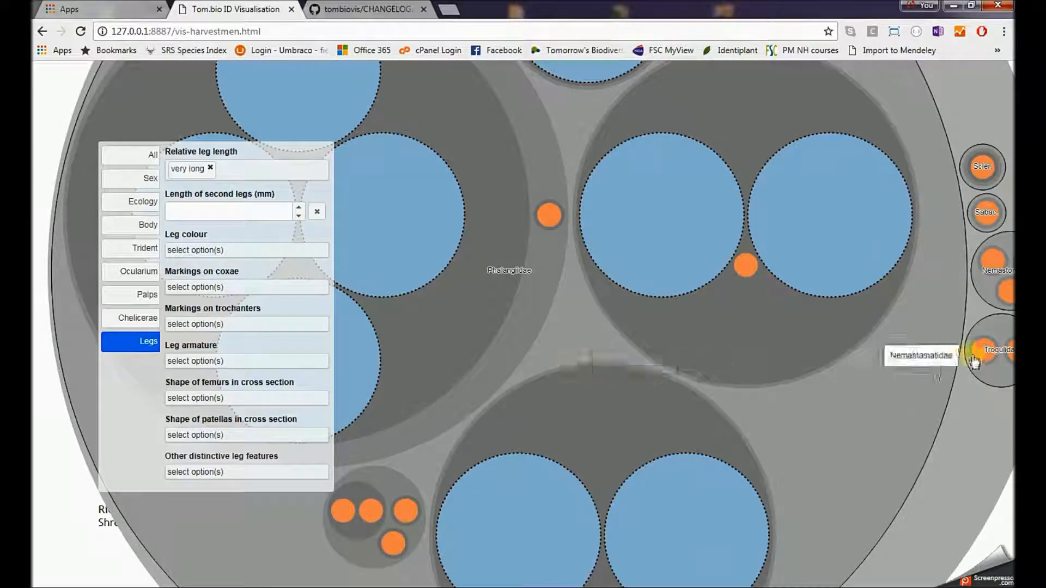
{"action": "left_click", "coordinate": [866, 399]}
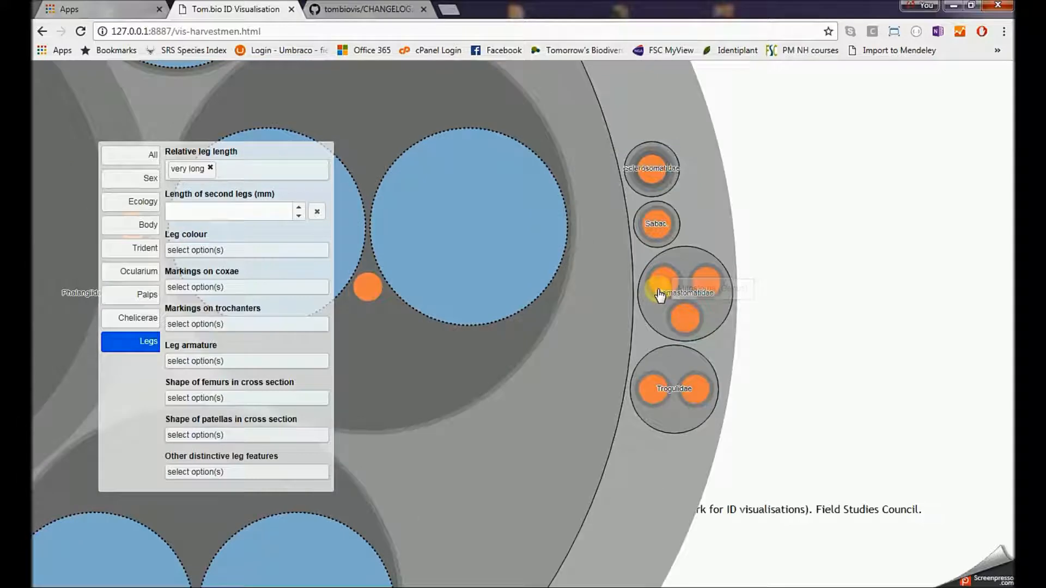
{"action": "left_click", "coordinate": [659, 295]}
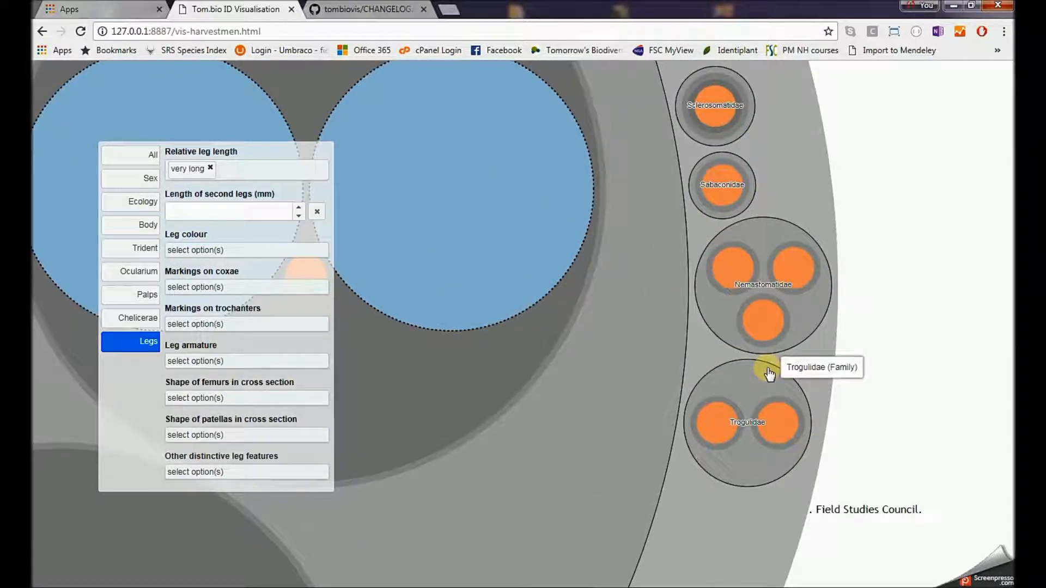
{"action": "left_click", "coordinate": [567, 396]}
Label the circles with the name of each genus, inspect the small outlying genera up close, and return to the whole chart
{"action": "right_click", "coordinate": [554, 343]}
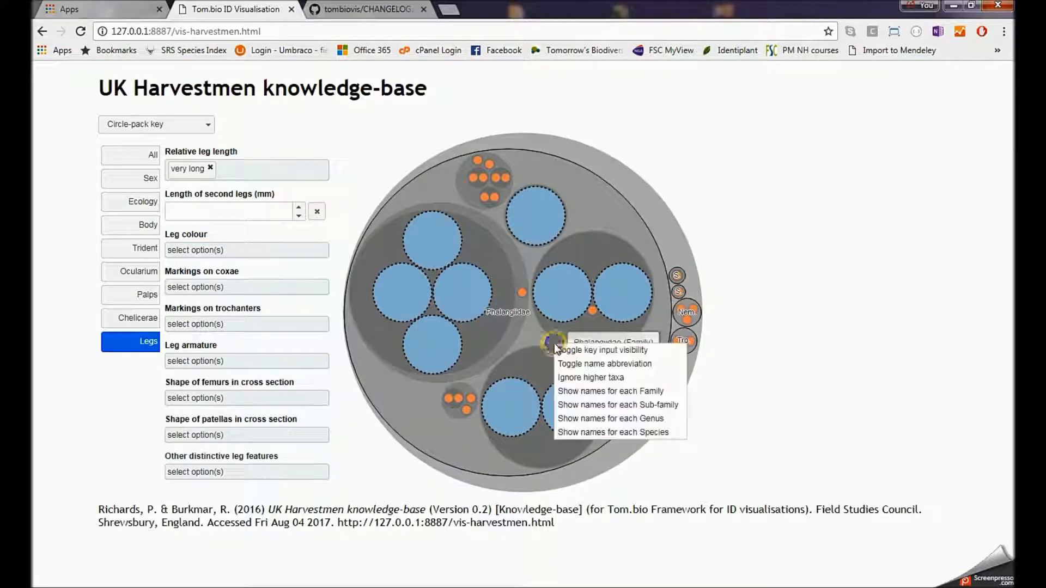
{"action": "left_click", "coordinate": [621, 421]}
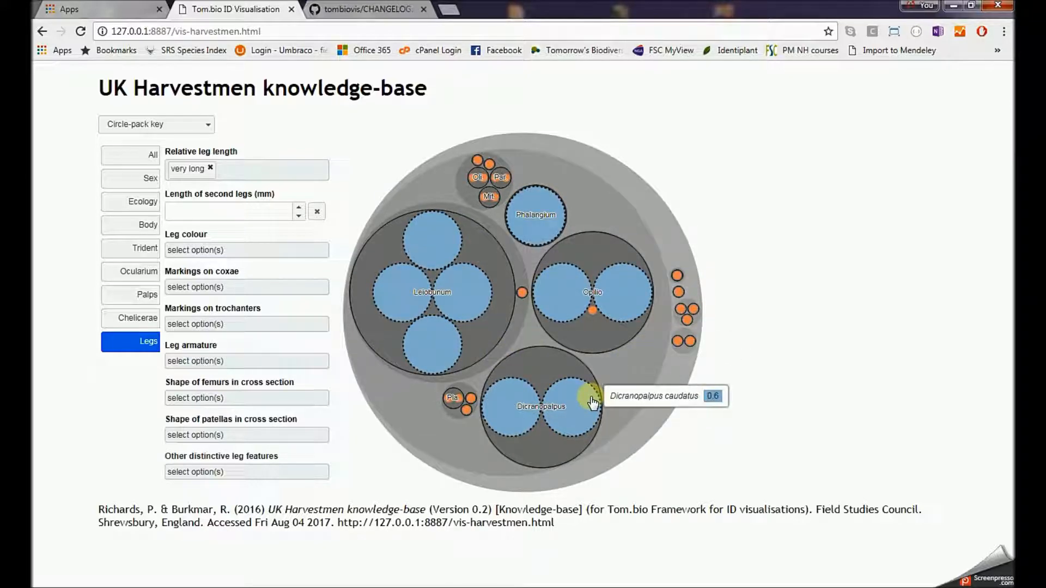
{"action": "left_click", "coordinate": [686, 353]}
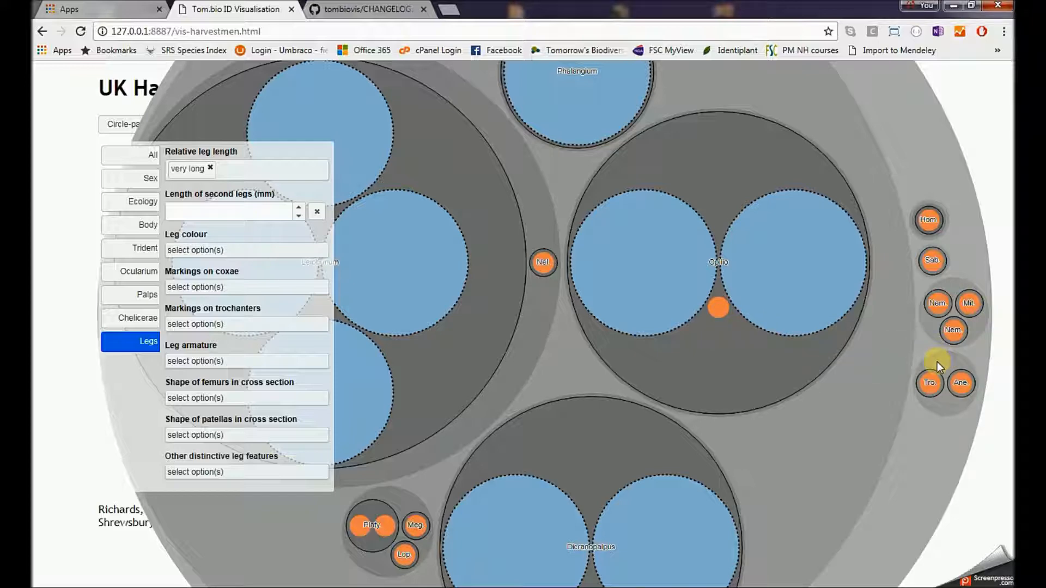
{"action": "left_click", "coordinate": [759, 366]}
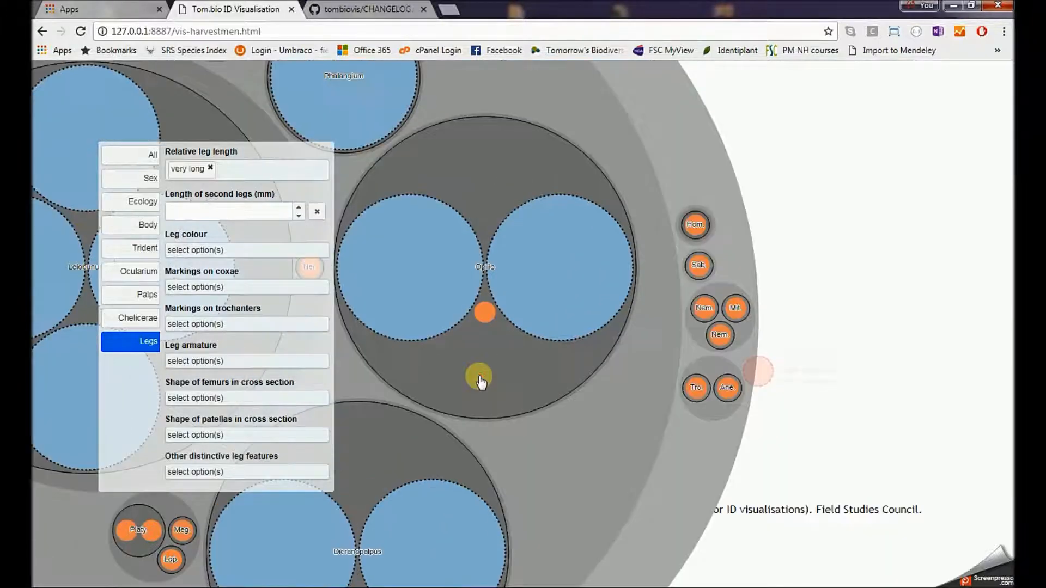
{"action": "left_click", "coordinate": [592, 329]}
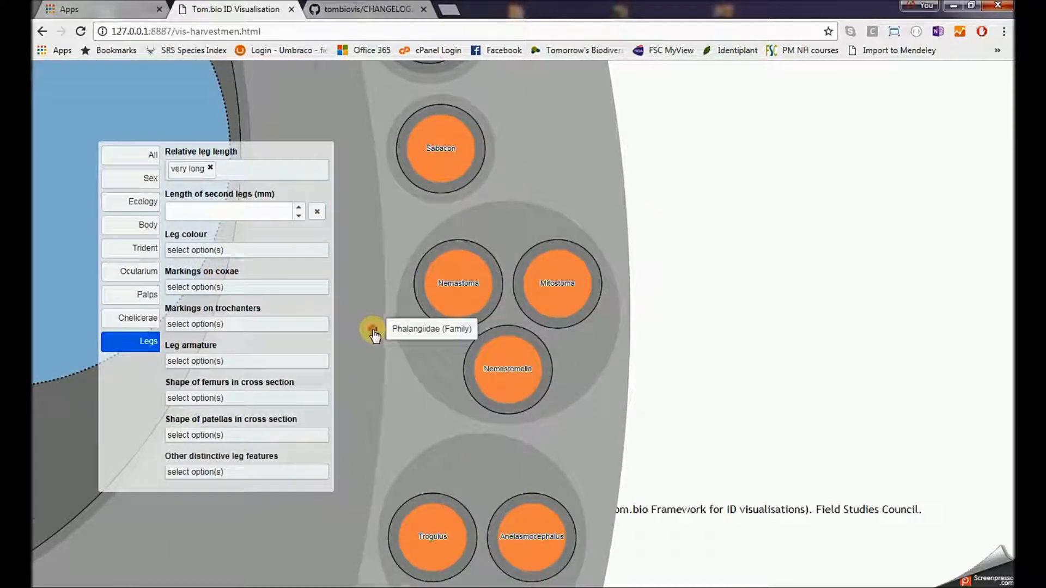
{"action": "left_click", "coordinate": [374, 331]}
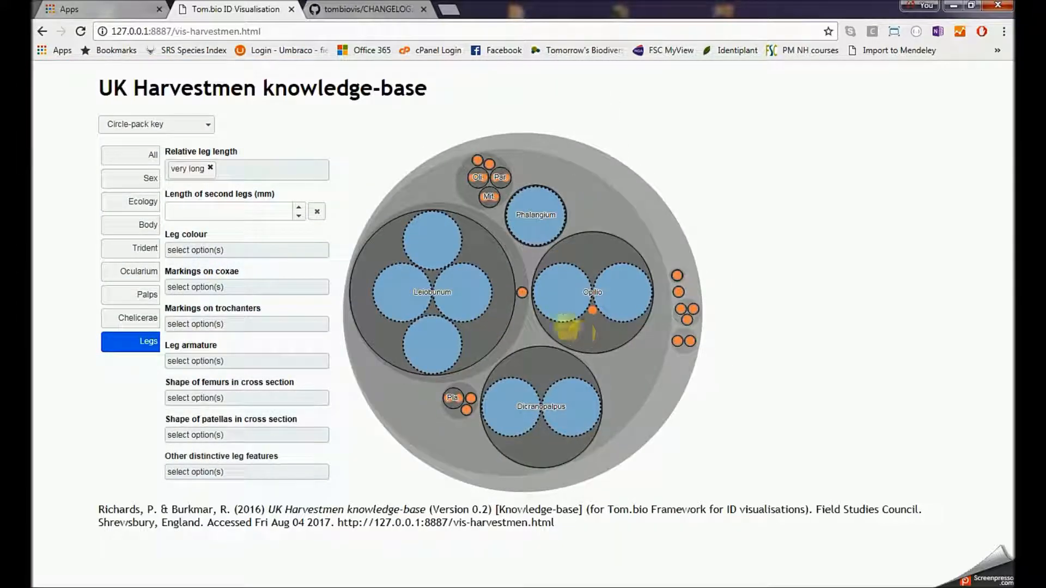
Label the circle-pack chart with the name of each species
{"action": "right_click", "coordinate": [557, 335]}
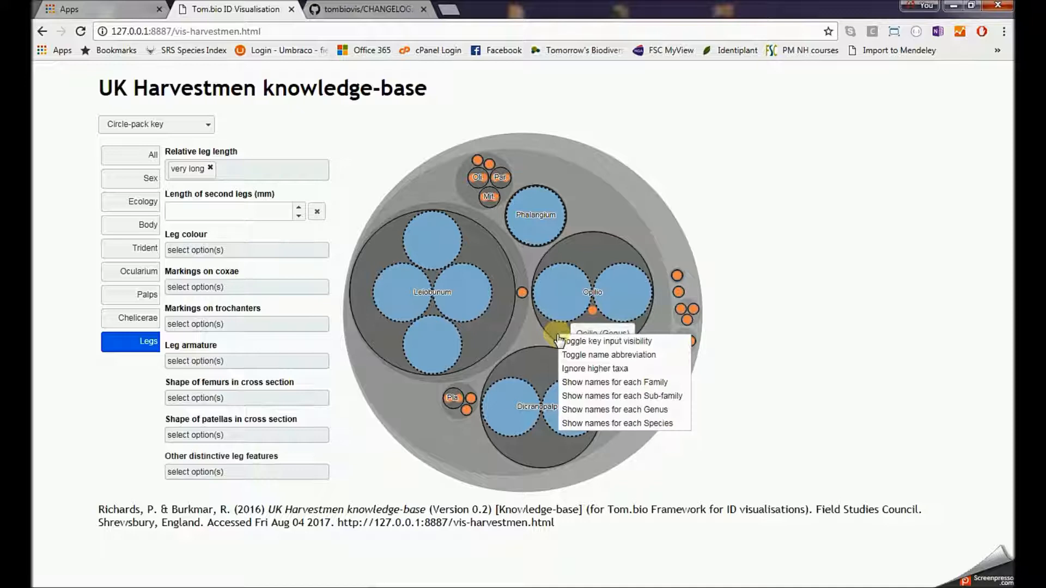
{"action": "left_click", "coordinate": [618, 424]}
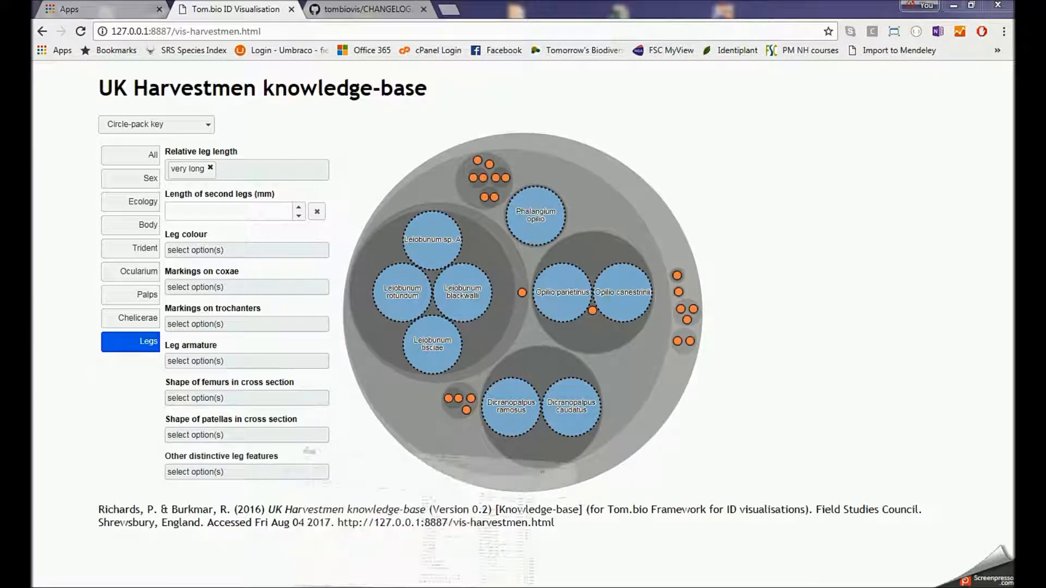
Switch to the harvestmen.xlsm workbook in Excel and examine the Taxon, Family, SubFamily and Genus columns on the taxa sheet
{"action": "left_click", "coordinate": [457, 544]}
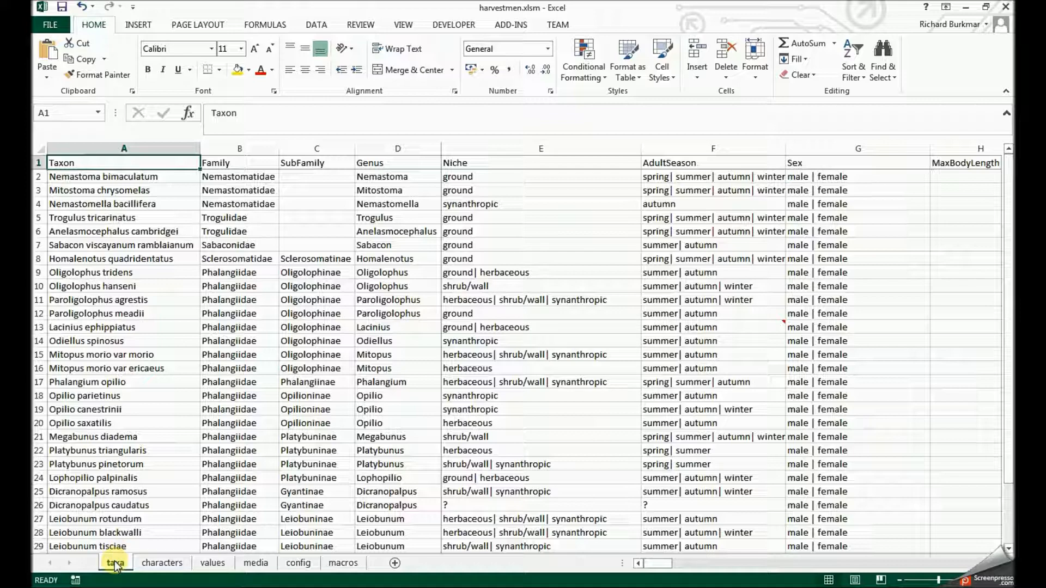
{"action": "left_click", "coordinate": [102, 149]}
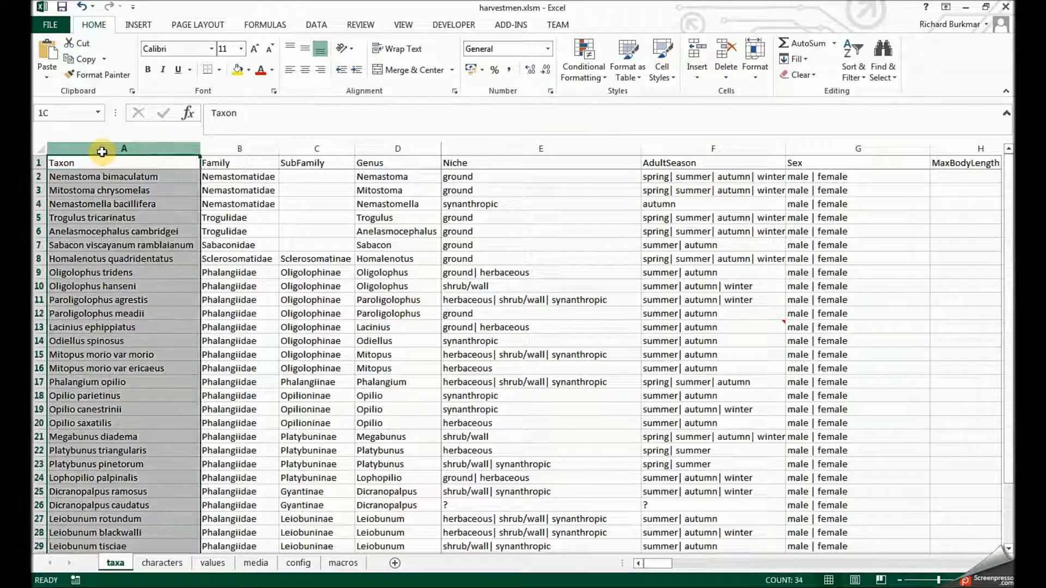
{"action": "left_click_drag", "start_coordinate": [170, 150], "coordinate": [393, 149]}
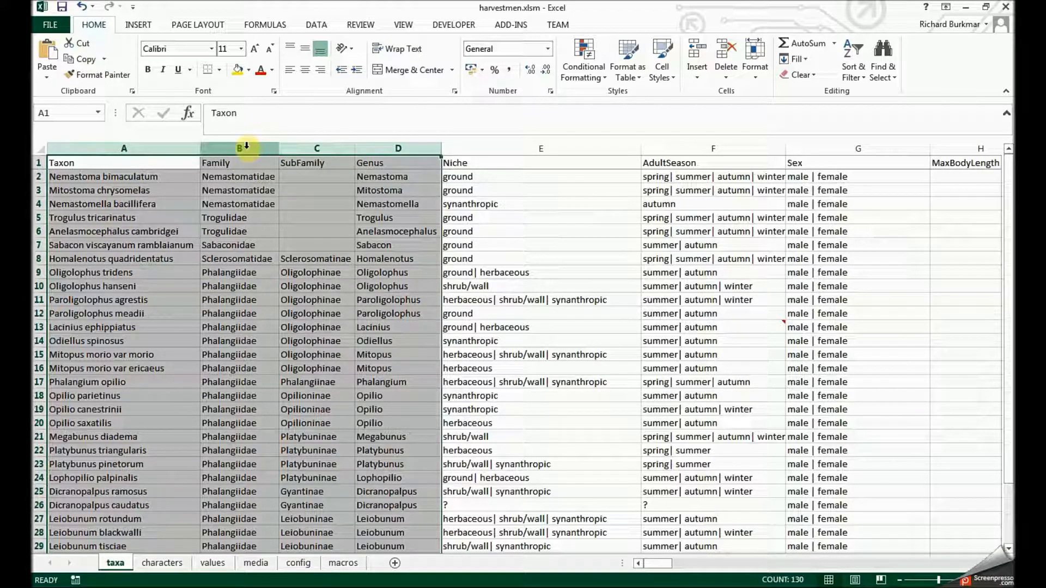
{"action": "left_click_drag", "start_coordinate": [381, 151], "coordinate": [136, 143]}
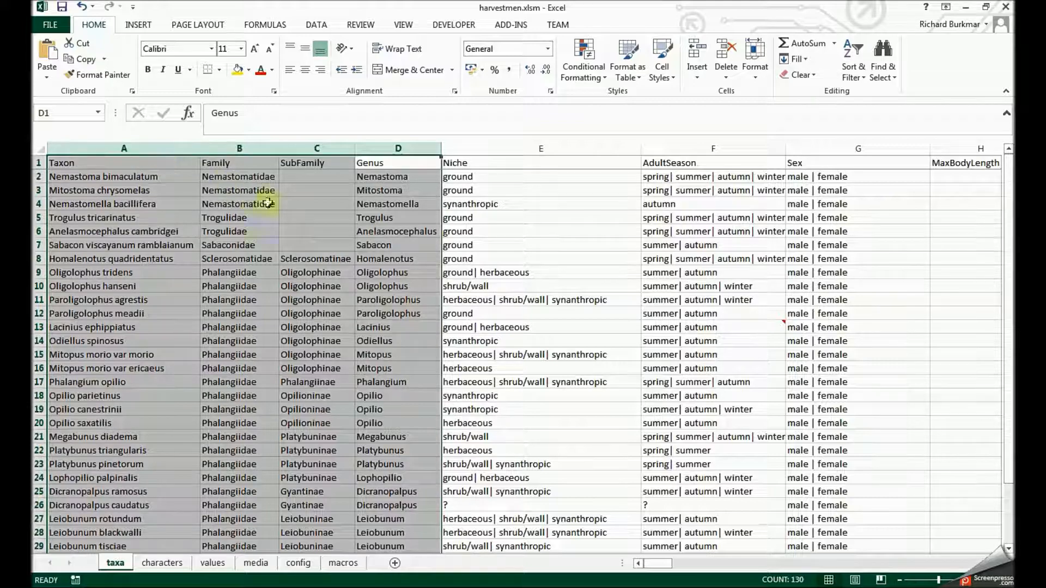
Examine the Taxonomy group rows for Family, SubFamily, Genus and Taxon on the characters sheet, and close the workbook
{"action": "left_click", "coordinate": [162, 564]}
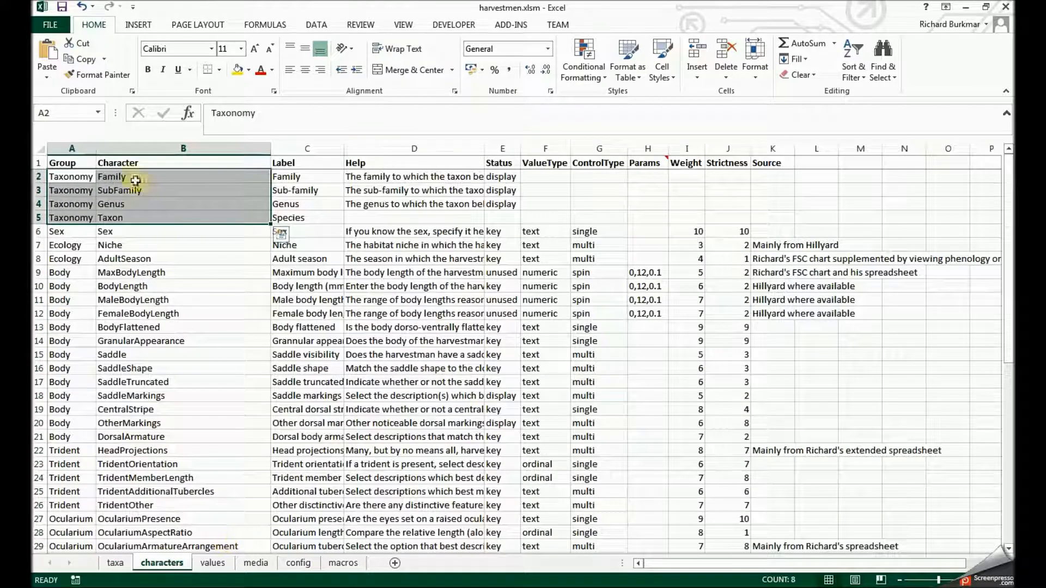
{"action": "left_click", "coordinate": [136, 161]}
{"action": "left_click_drag", "start_coordinate": [133, 177], "coordinate": [73, 218]}
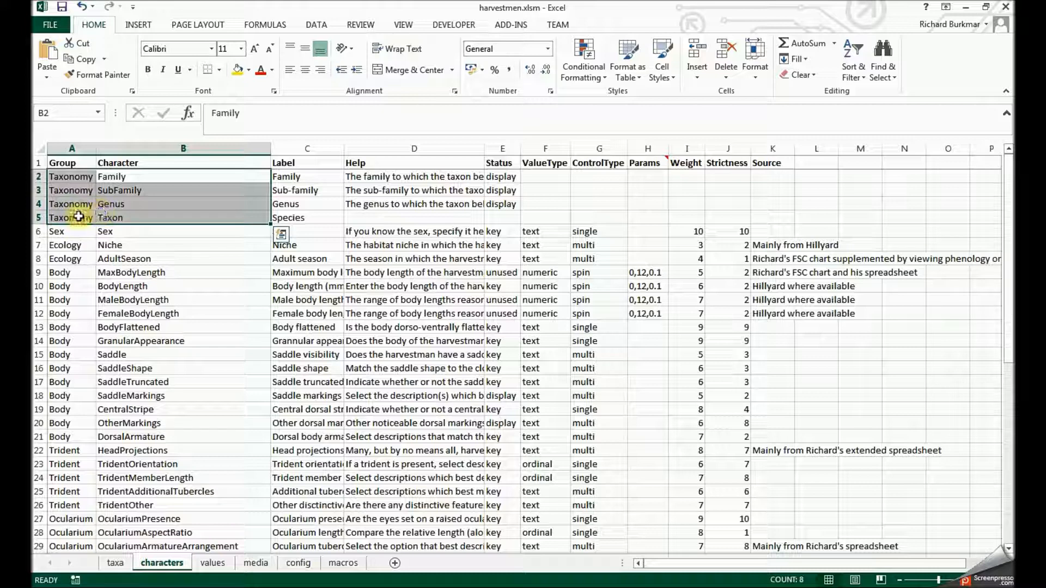
{"action": "left_click", "coordinate": [66, 219]}
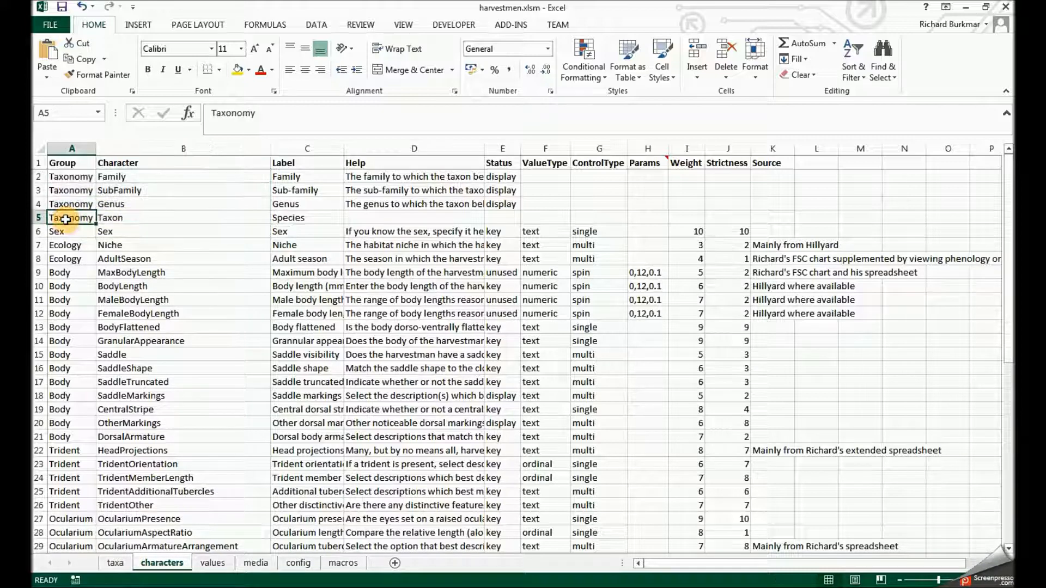
{"action": "left_click", "coordinate": [113, 220]}
{"action": "left_click", "coordinate": [68, 218]}
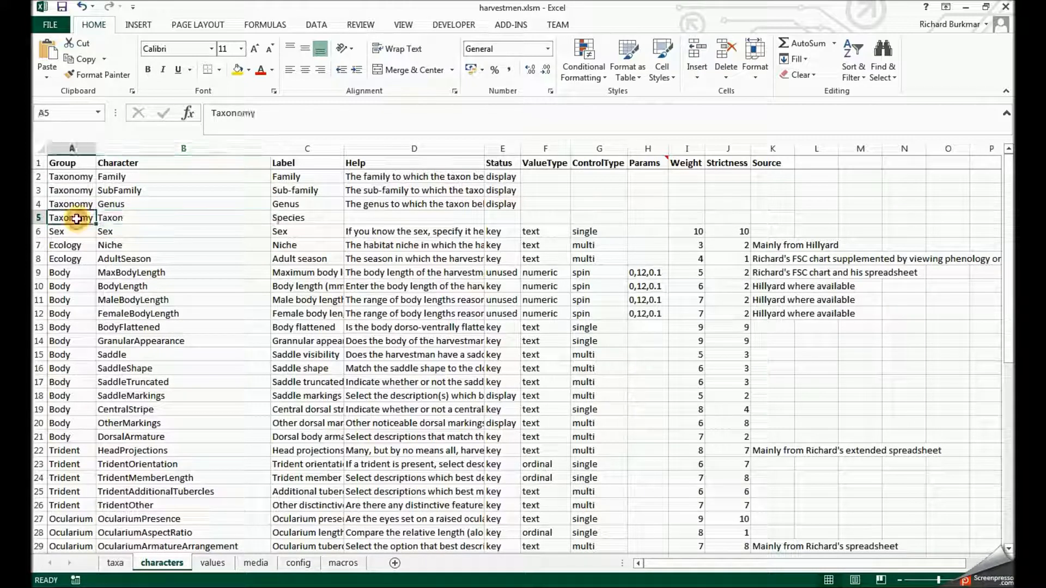
{"action": "left_click", "coordinate": [109, 217]}
{"action": "left_click", "coordinate": [77, 217]}
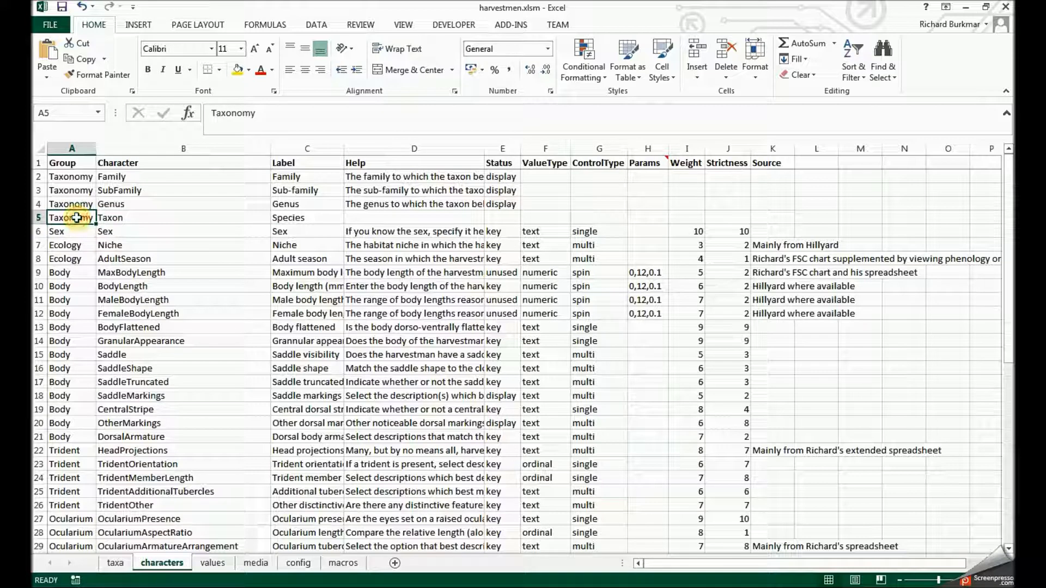
{"action": "left_click", "coordinate": [106, 218]}
{"action": "left_click", "coordinate": [77, 218]}
{"action": "left_click", "coordinate": [106, 218]}
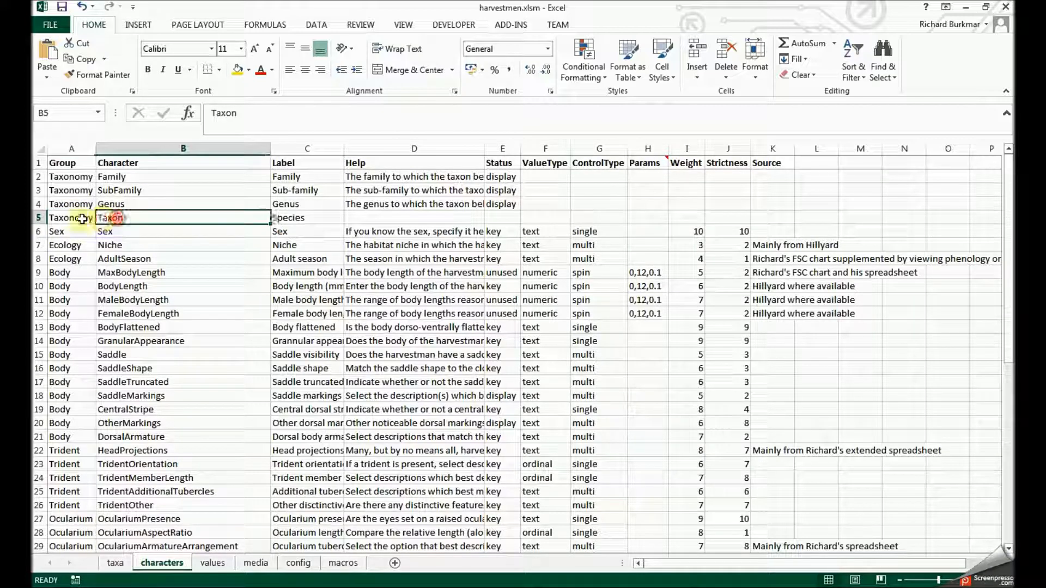
{"action": "left_click_drag", "start_coordinate": [102, 219], "coordinate": [82, 219]}
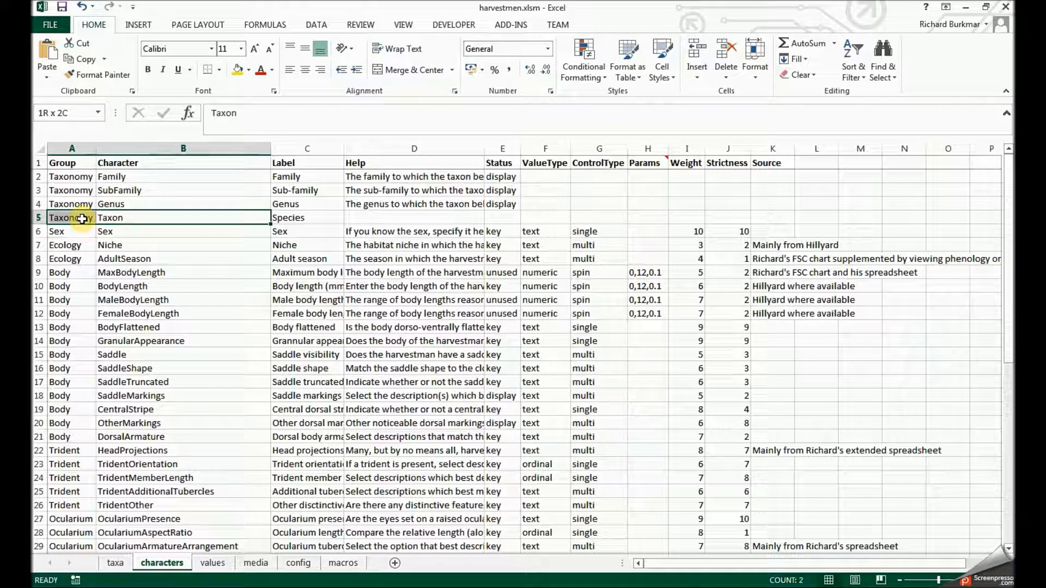
{"action": "left_click_drag", "start_coordinate": [81, 213], "coordinate": [82, 175]}
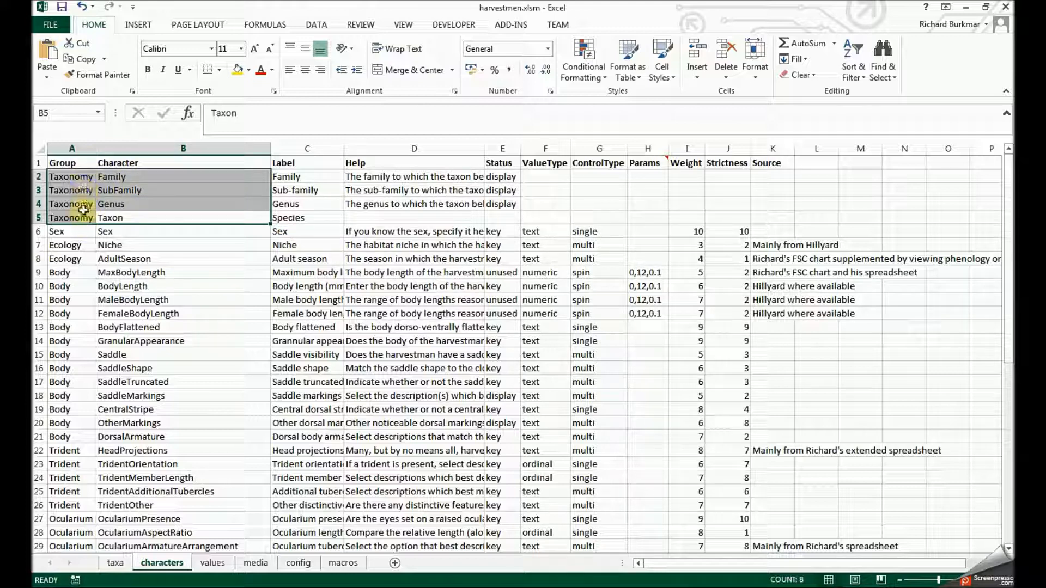
{"action": "left_click", "coordinate": [1006, 9]}
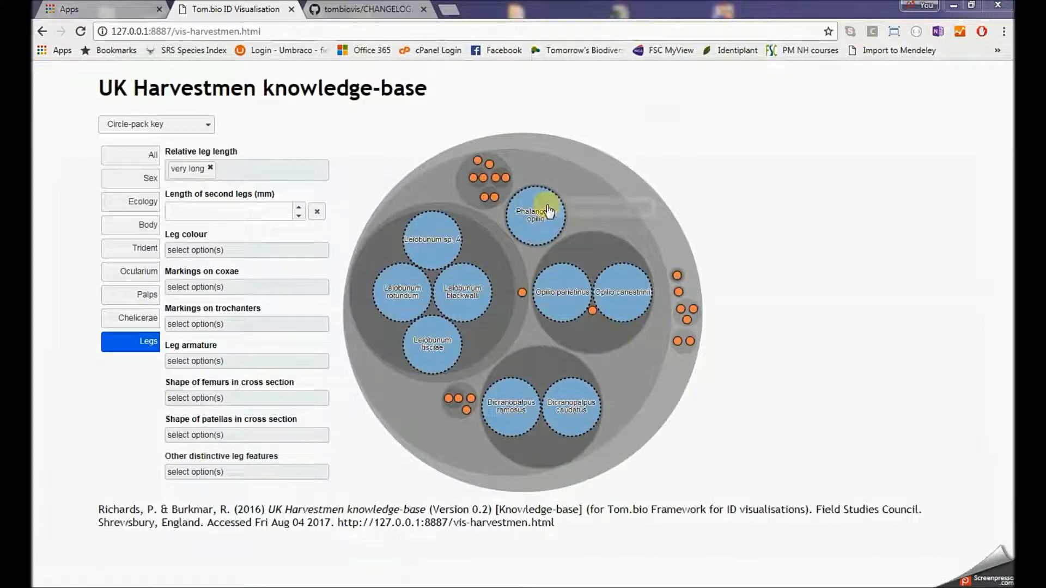